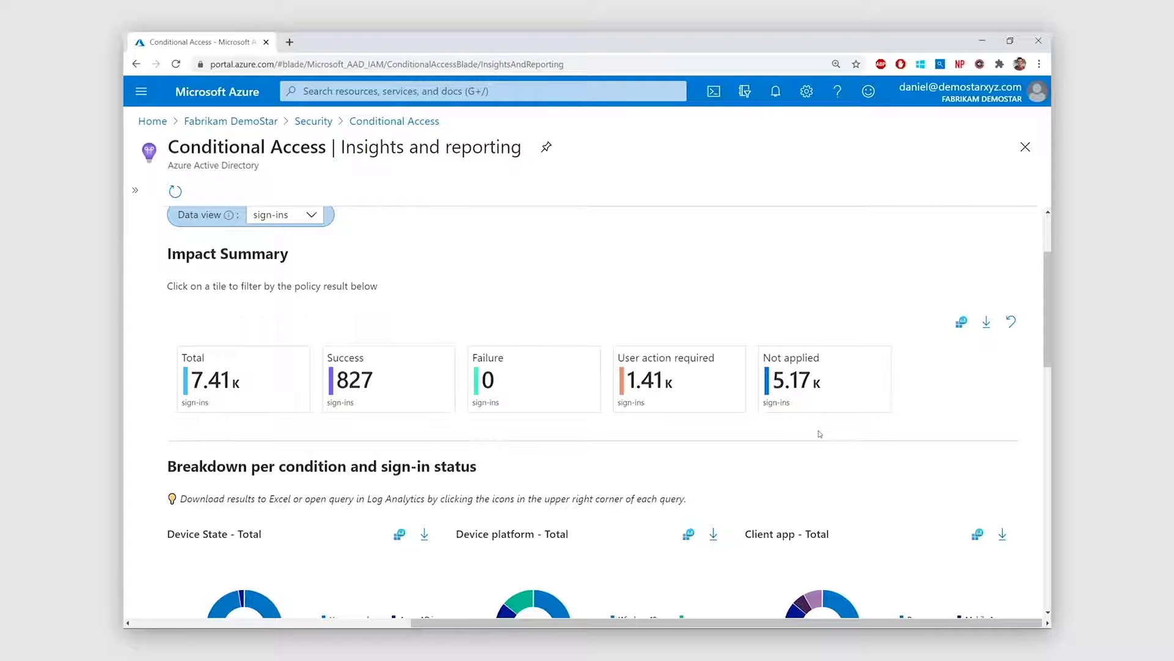
Filter the impact summary to Success sign-ins and examine the breakdown charts per condition
scroll(556, 369, down, 1)
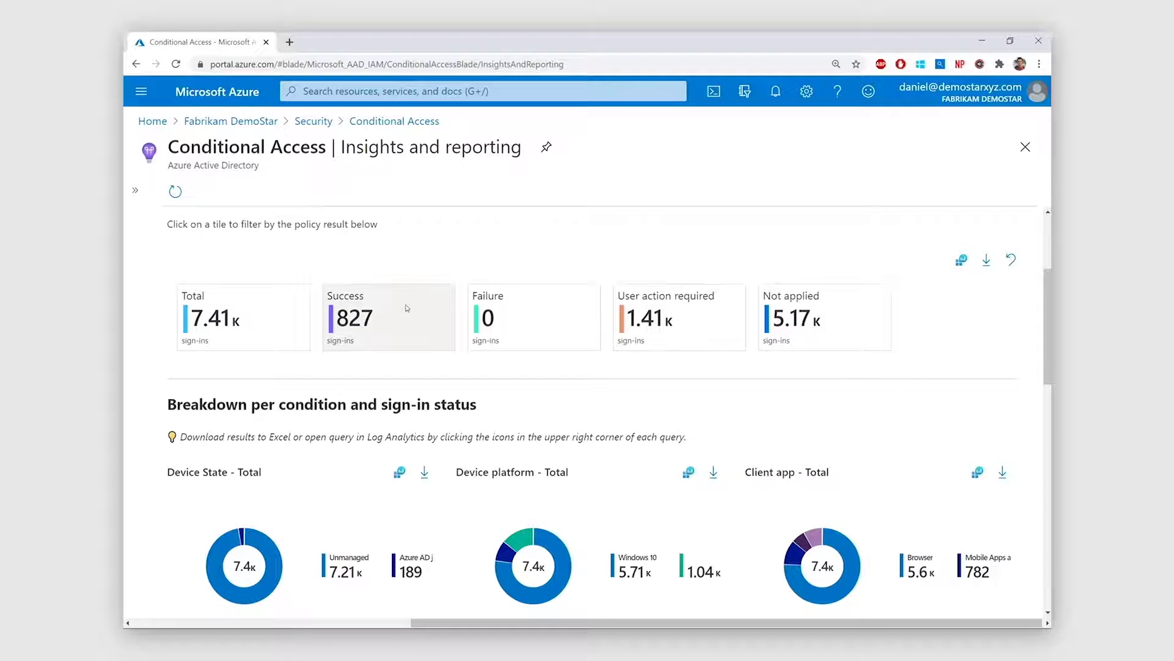
click(408, 308)
scroll(418, 443, down, 2)
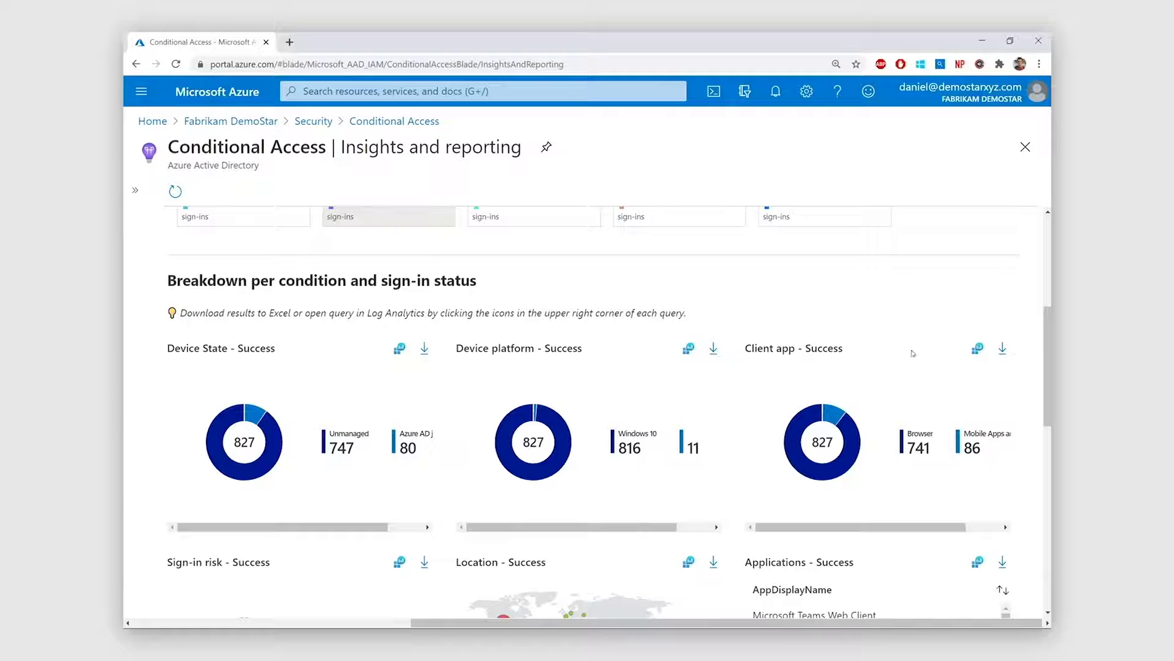
scroll(740, 465, down, 4)
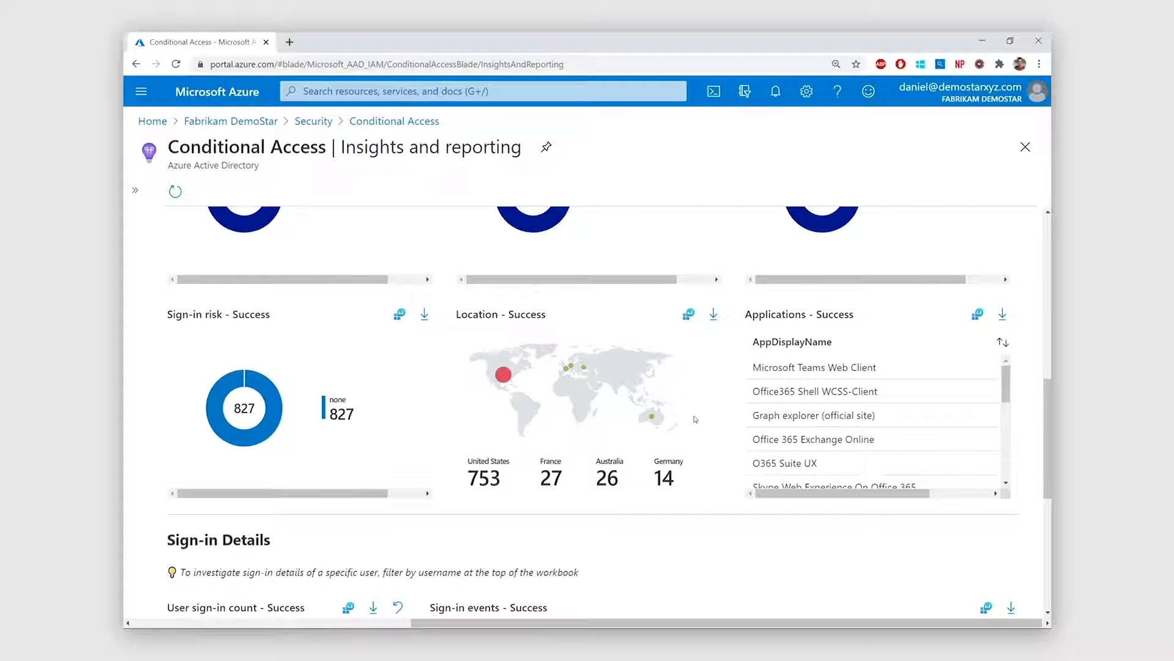
scroll(954, 408, down, 2)
scroll(953, 408, up, 2)
Show the successful sign-in events of the user with the highest sign-in count
scroll(1032, 411, down, 5)
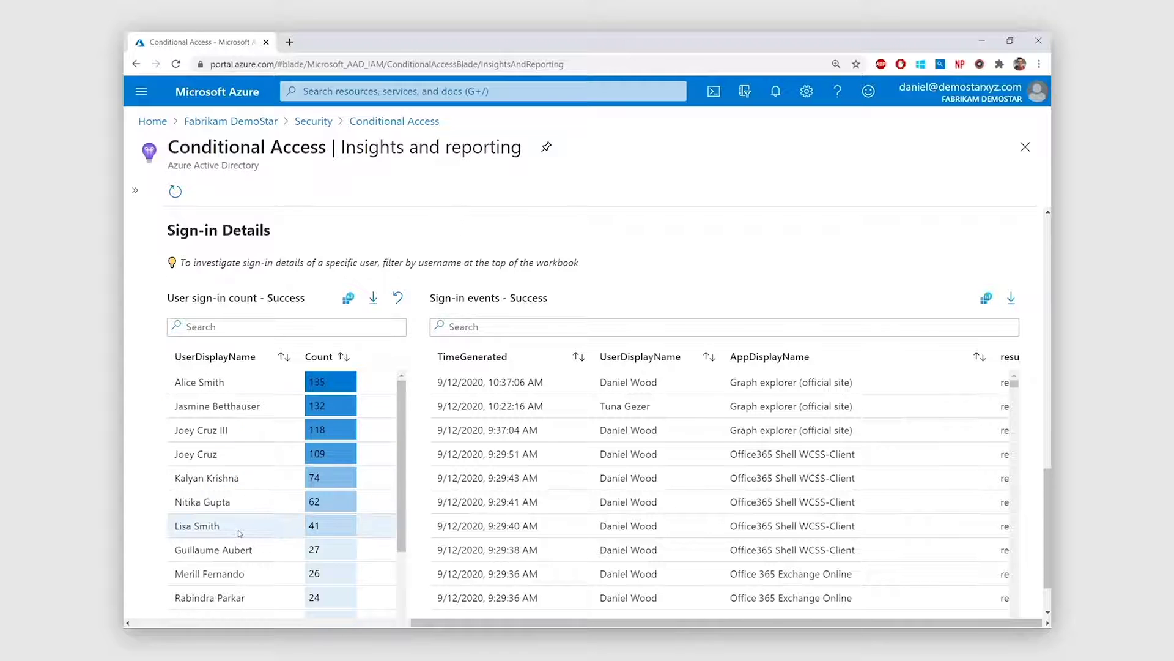
click(290, 385)
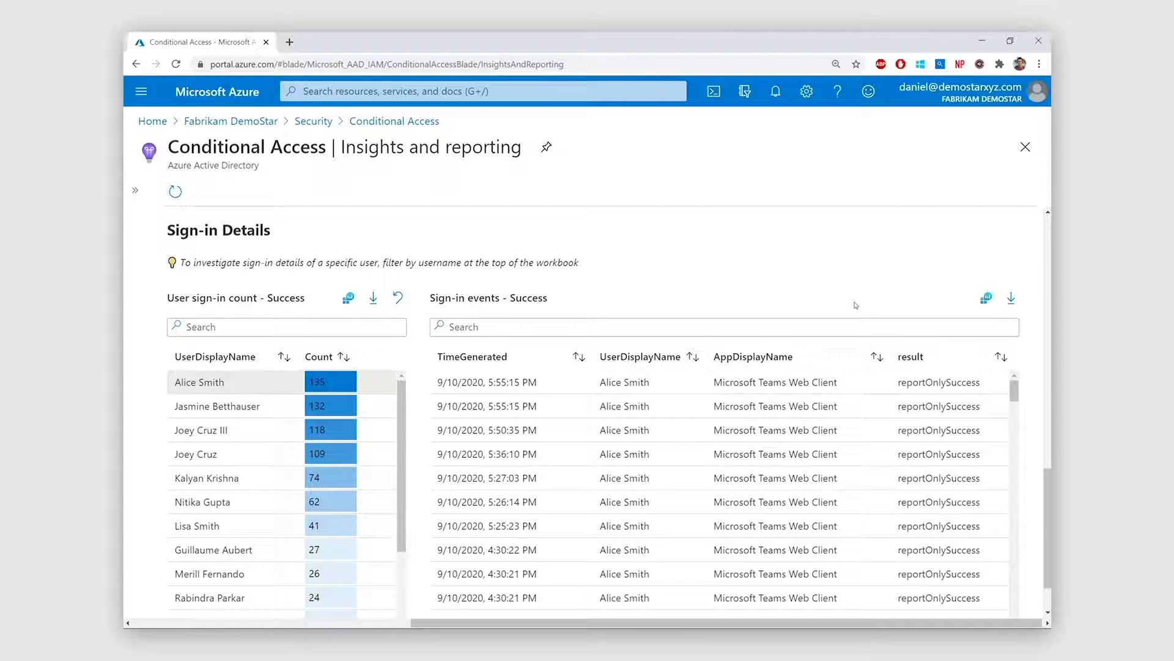
Go back to the Fabrikam DemoStar directory and open its Sign-ins log
click(222, 120)
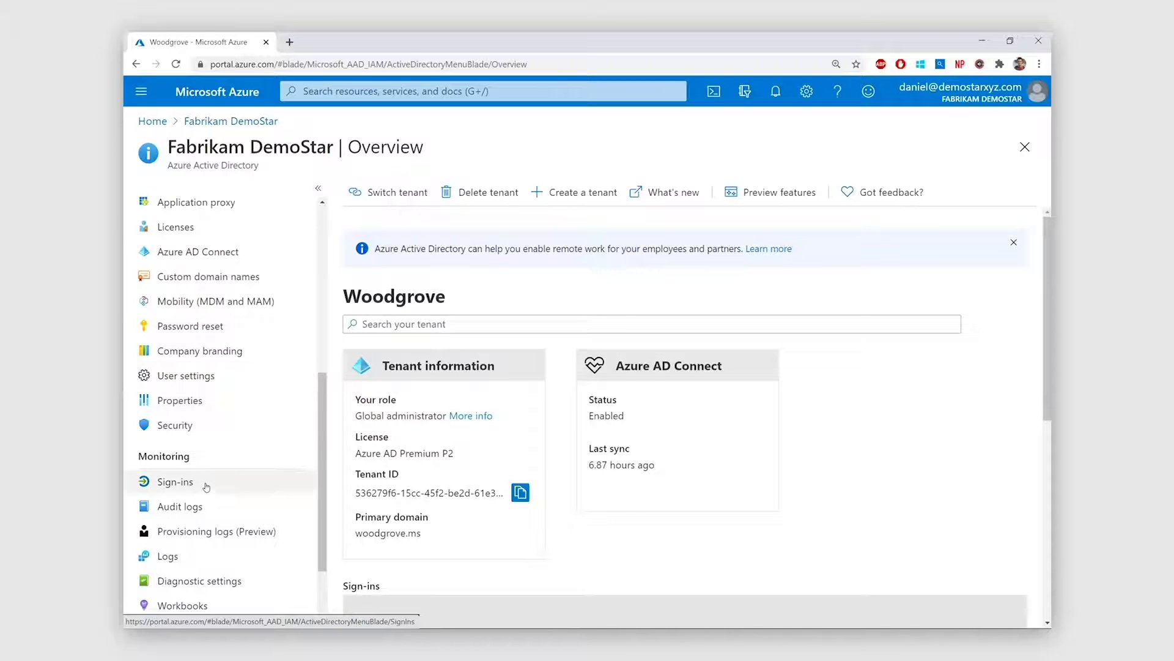
scroll(206, 487, down, 2)
click(171, 380)
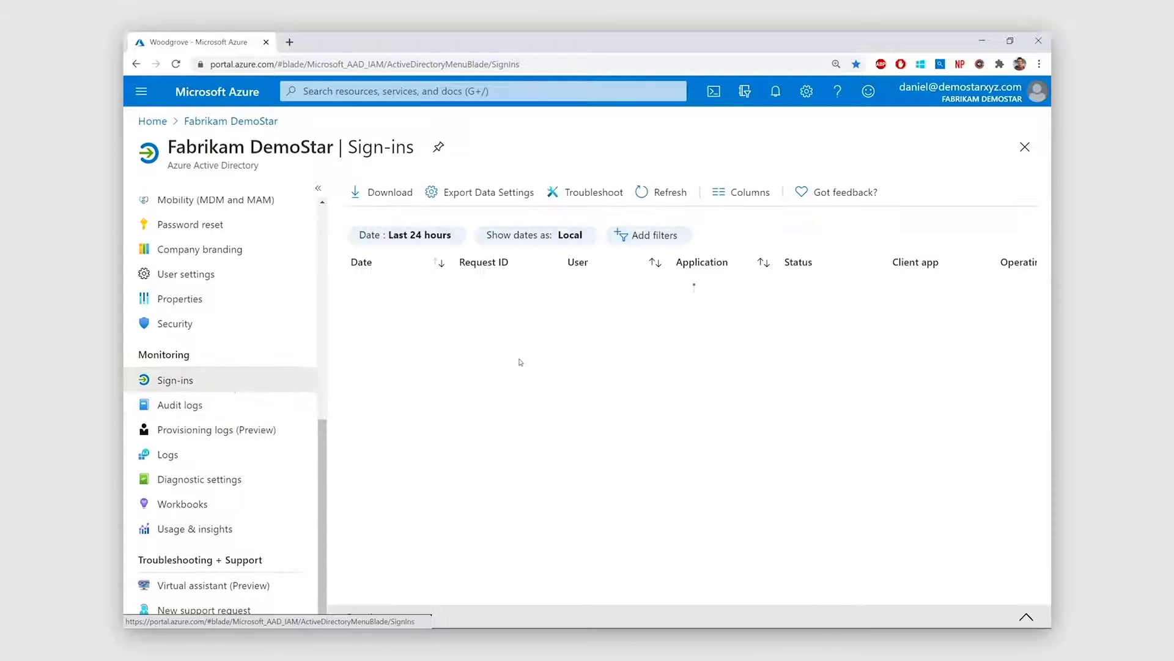
Add a User filter to the sign-ins list and apply it with the user's first name
click(655, 243)
click(629, 316)
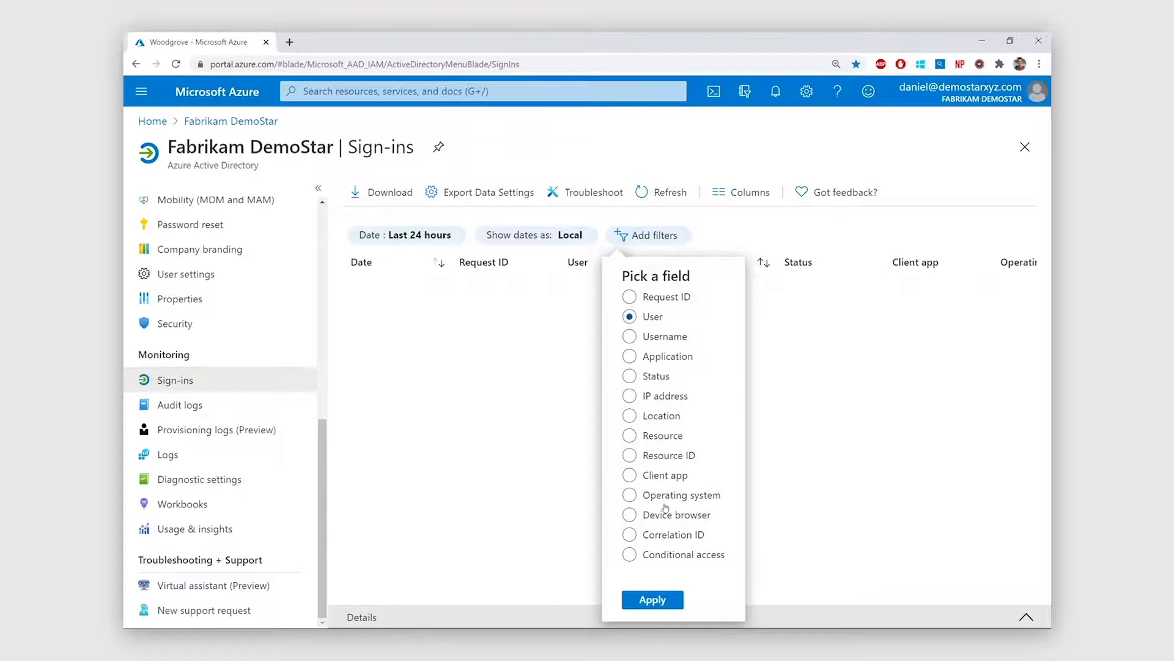
click(652, 600)
click(665, 237)
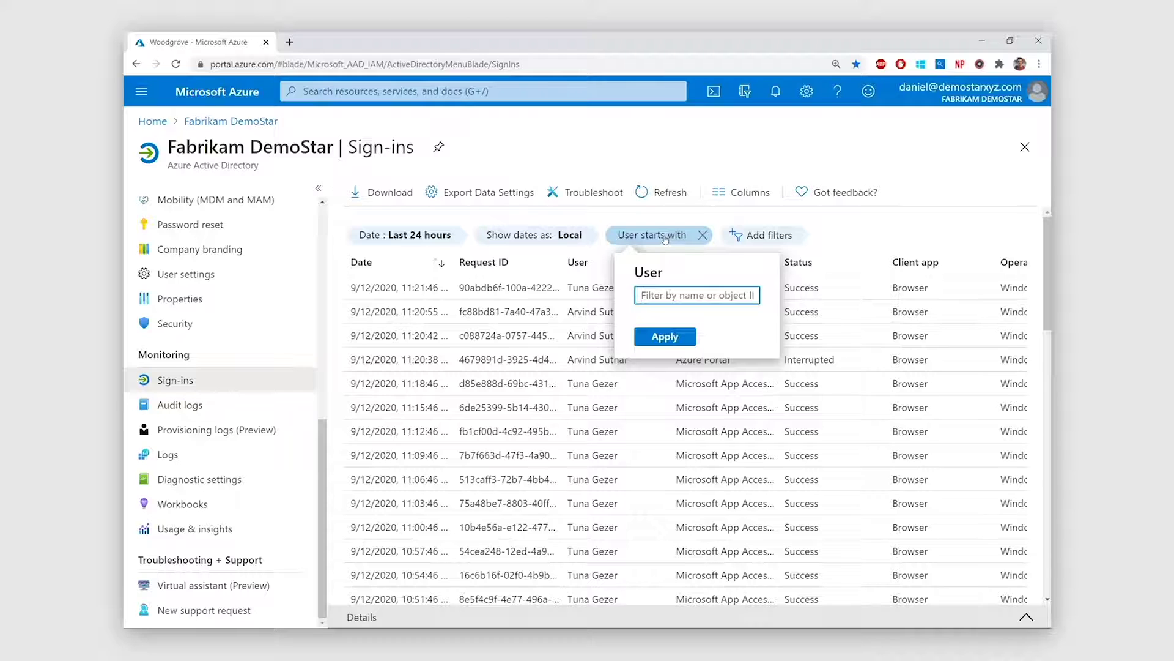
text(Logan)
click(654, 337)
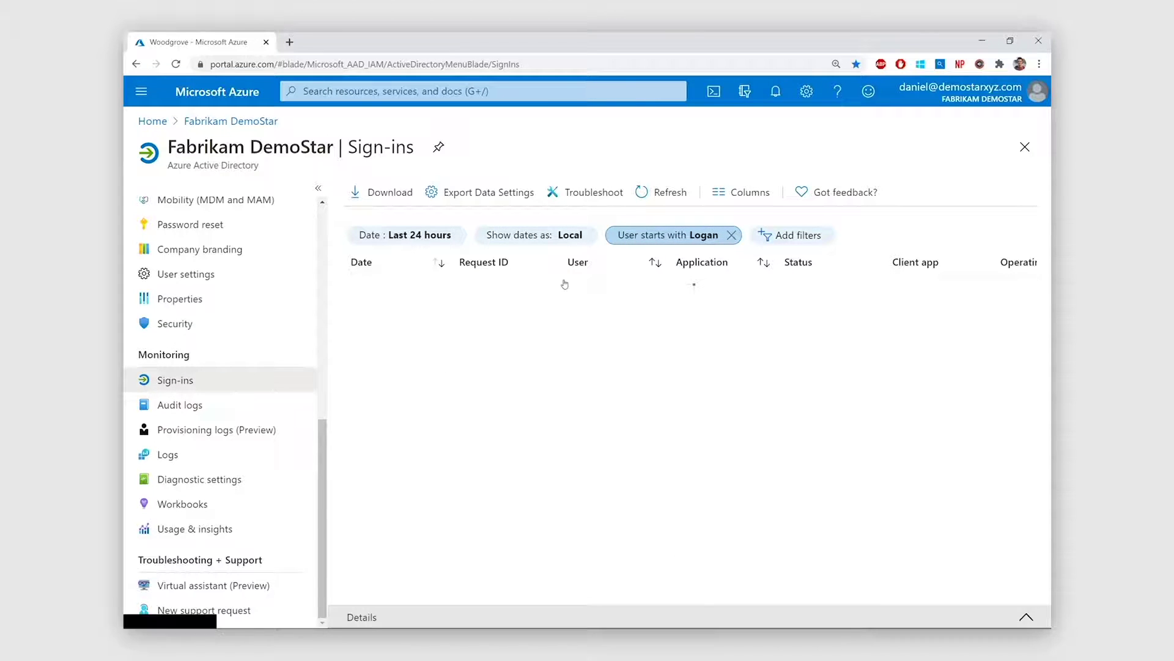
Set the date range of the sign-ins list to Last 7 days
click(452, 238)
click(384, 310)
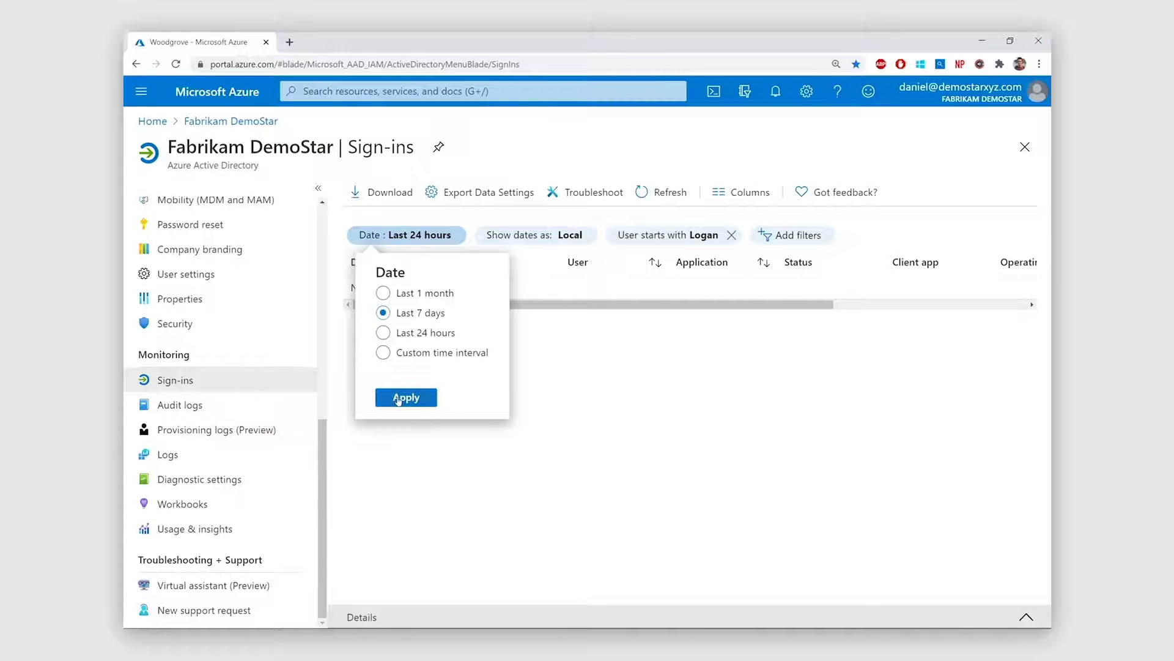
click(402, 396)
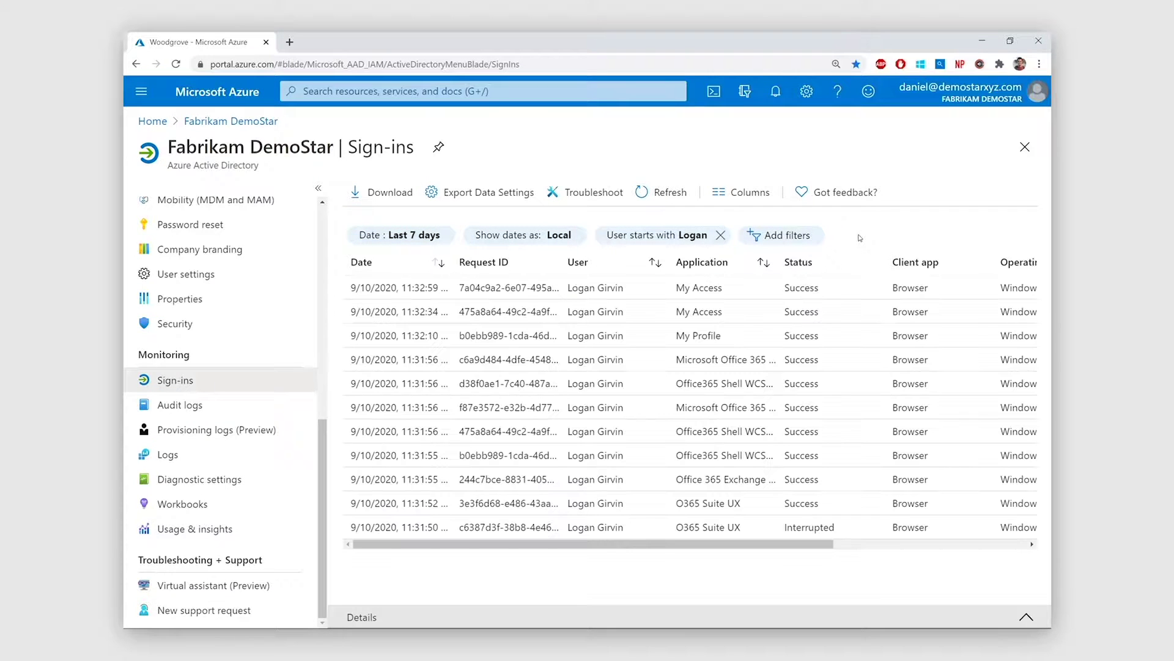
Open the 11:31:56 Microsoft Office 365 Portal sign-in and view its Conditional Access and Report-only policy results
click(655, 366)
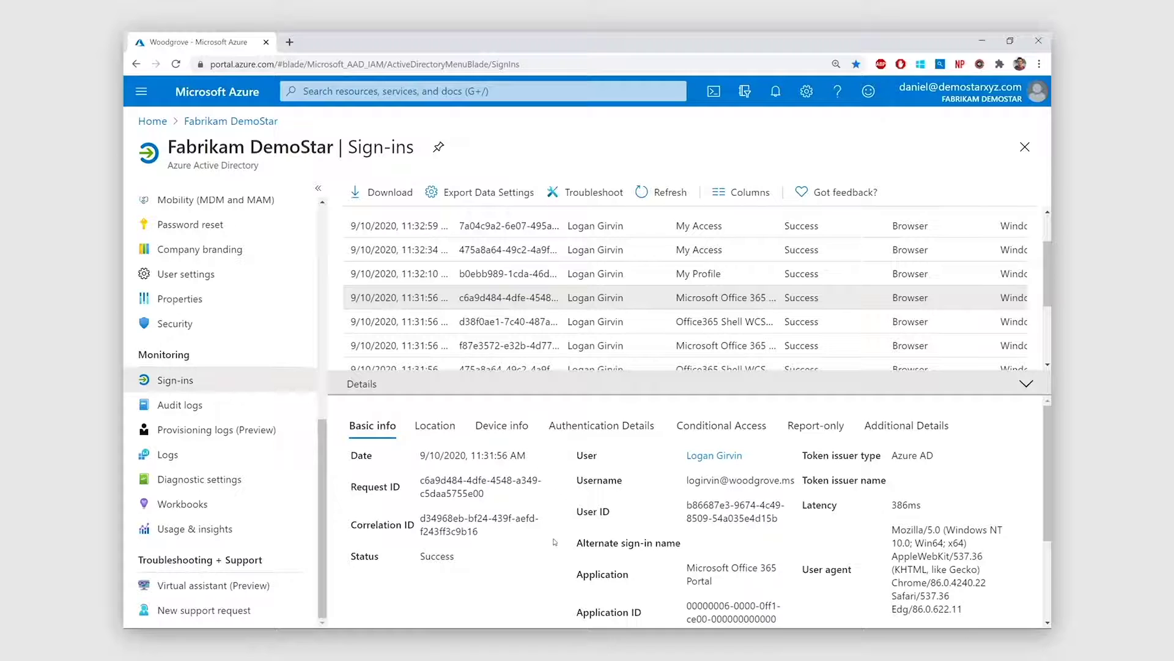
click(752, 428)
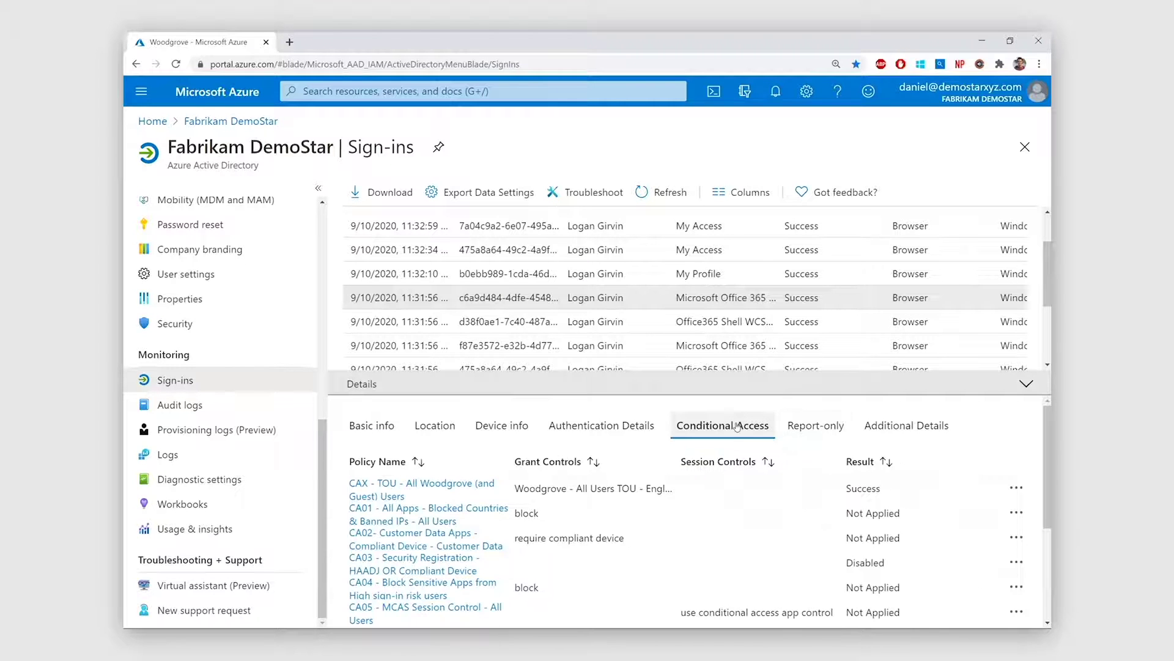
click(814, 428)
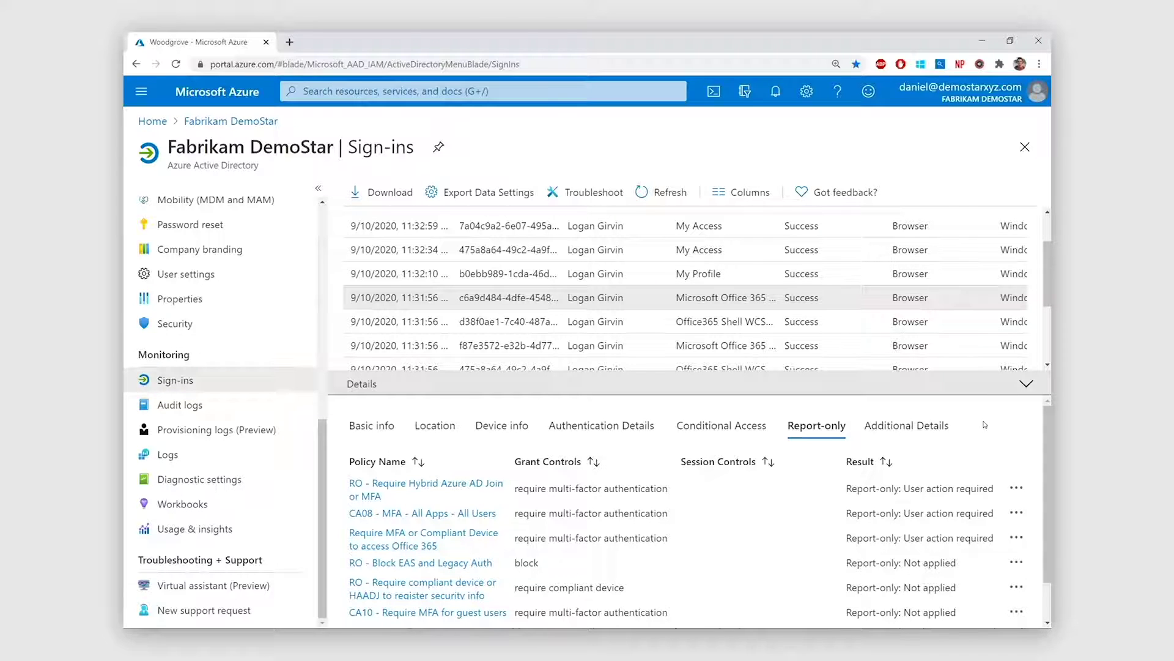
Examine the policy details of "Require MFA or Compliant Device to access Office 365" for this sign-in, including result, assignments and conditions
click(459, 538)
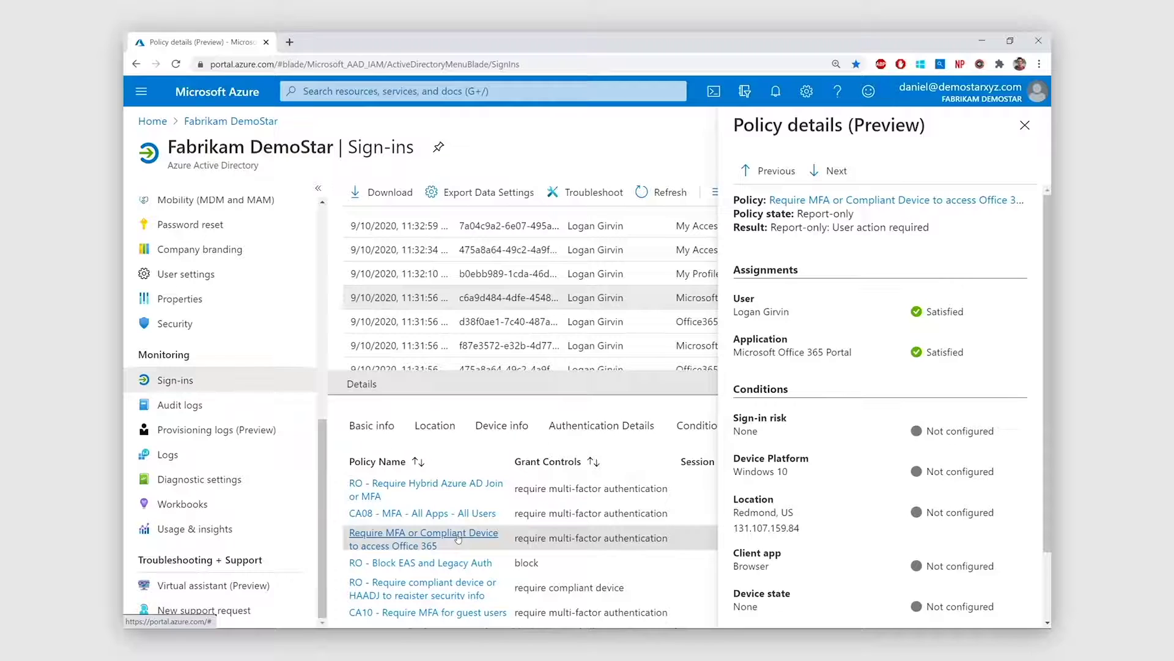
drag(941, 231, 772, 231)
click(784, 252)
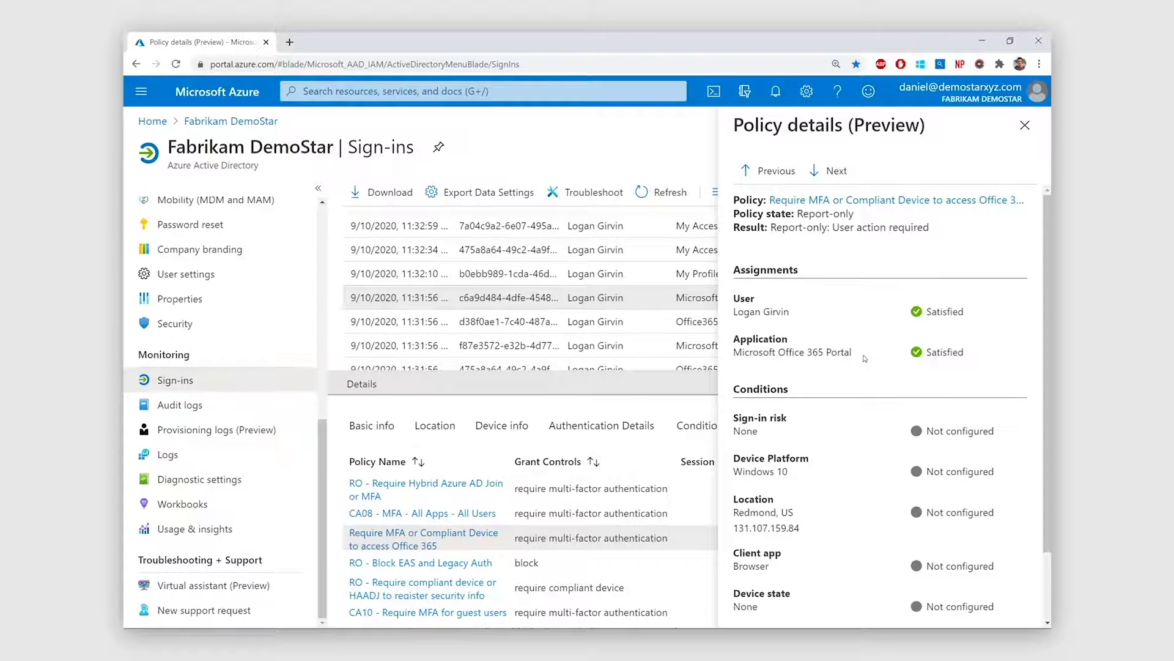
scroll(865, 358, down, 1)
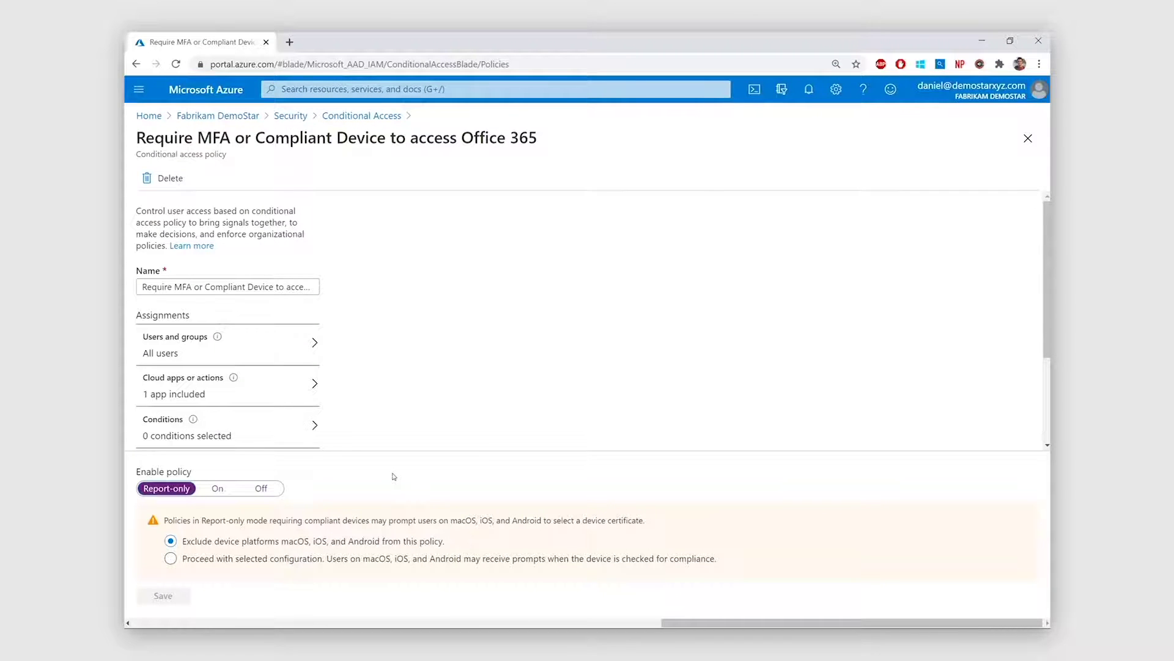
Switch the policy "Require MFA or Compliant Device to access Office 365" from Report-only to On
click(222, 489)
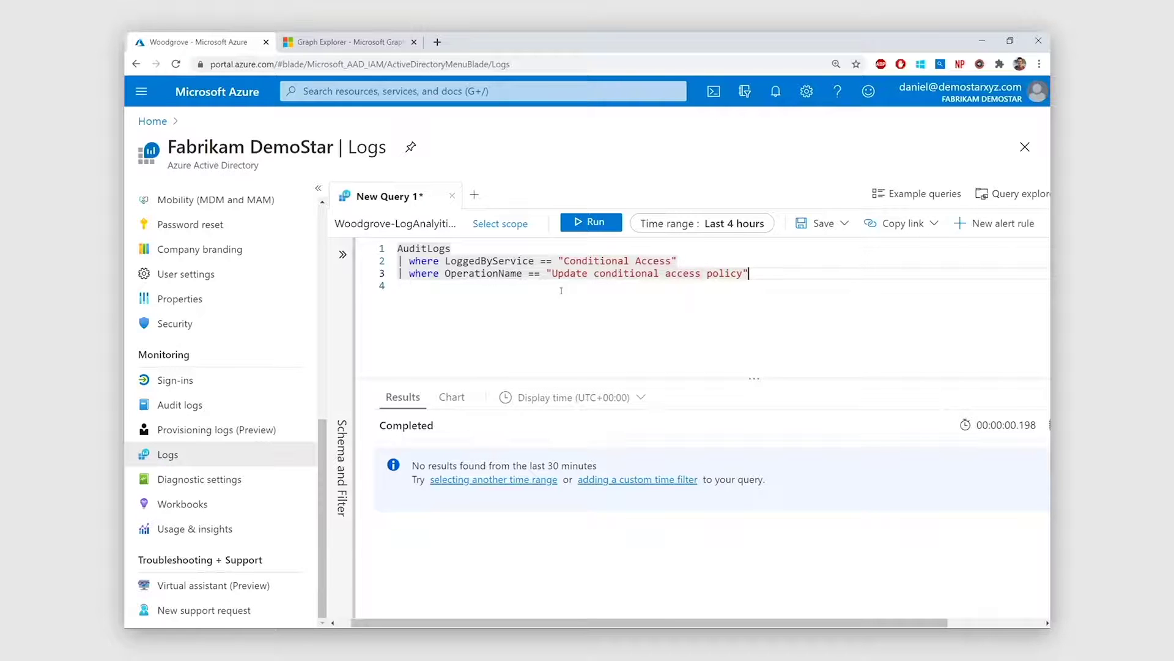
Run the AuditLogs query for updated Conditional Access policies over the last 4 hours and start a new alert rule from it
click(618, 228)
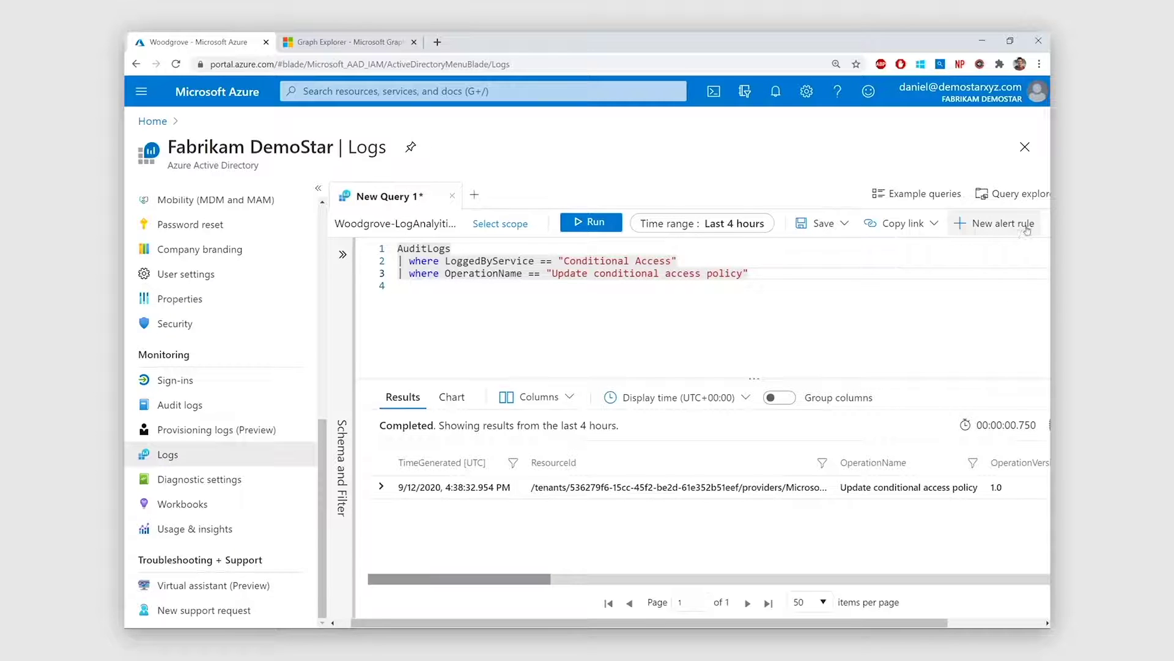
click(1000, 223)
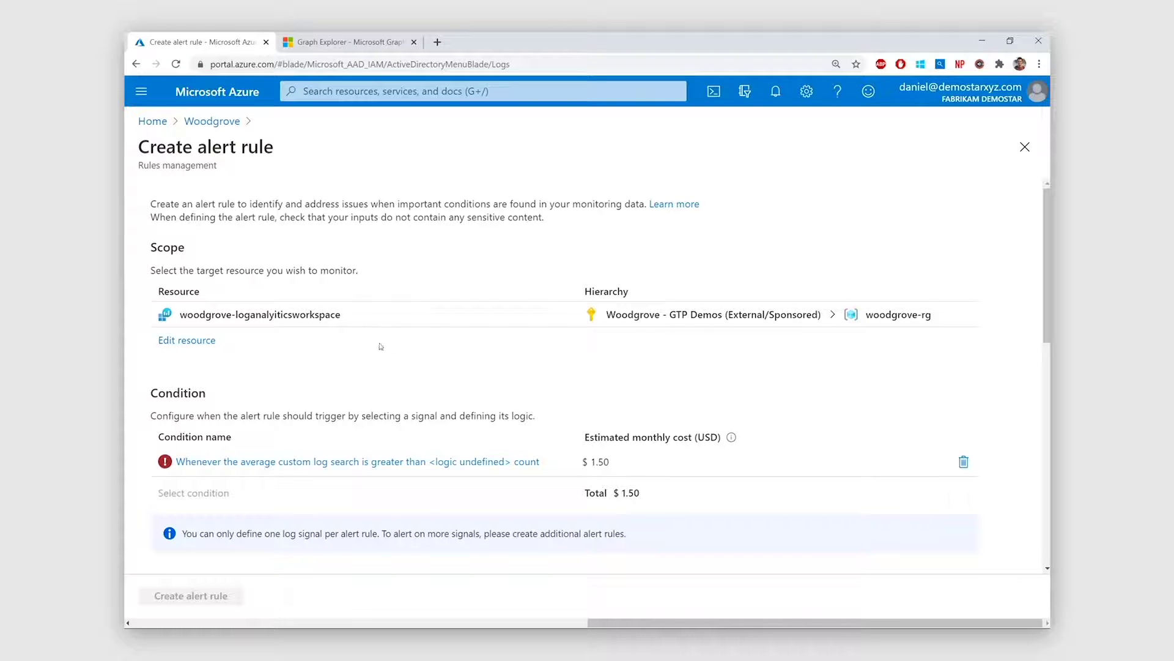
Open the custom log search condition's signal logic and set its threshold value to 0, keeping the Greater than operator
scroll(584, 353, down, 1)
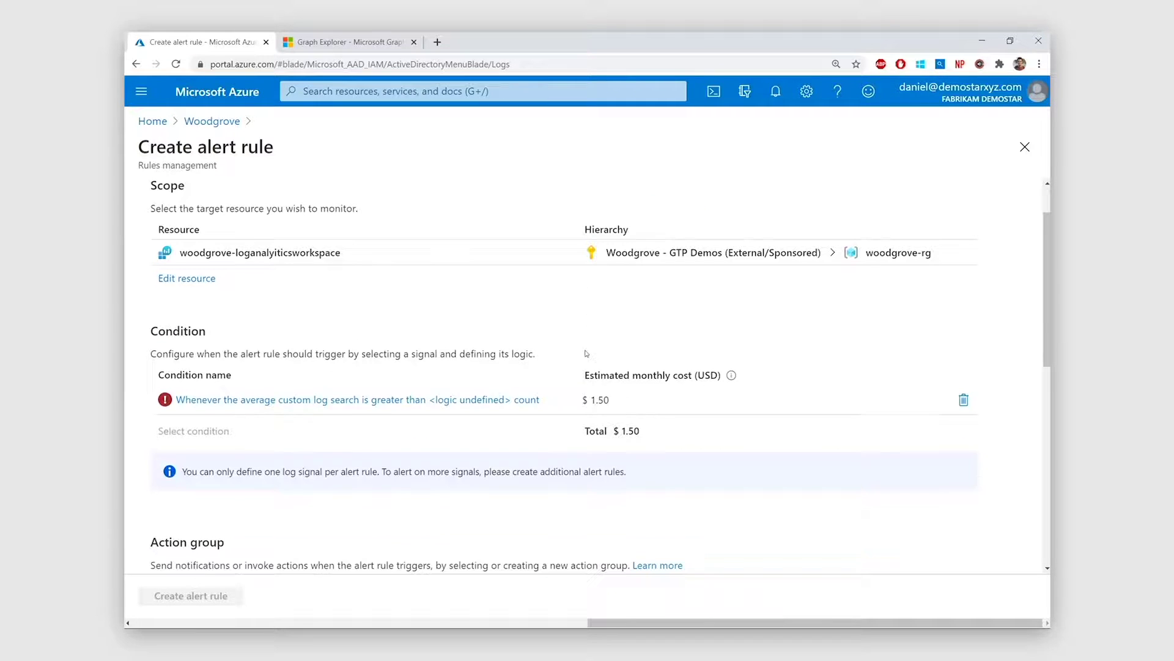
click(238, 400)
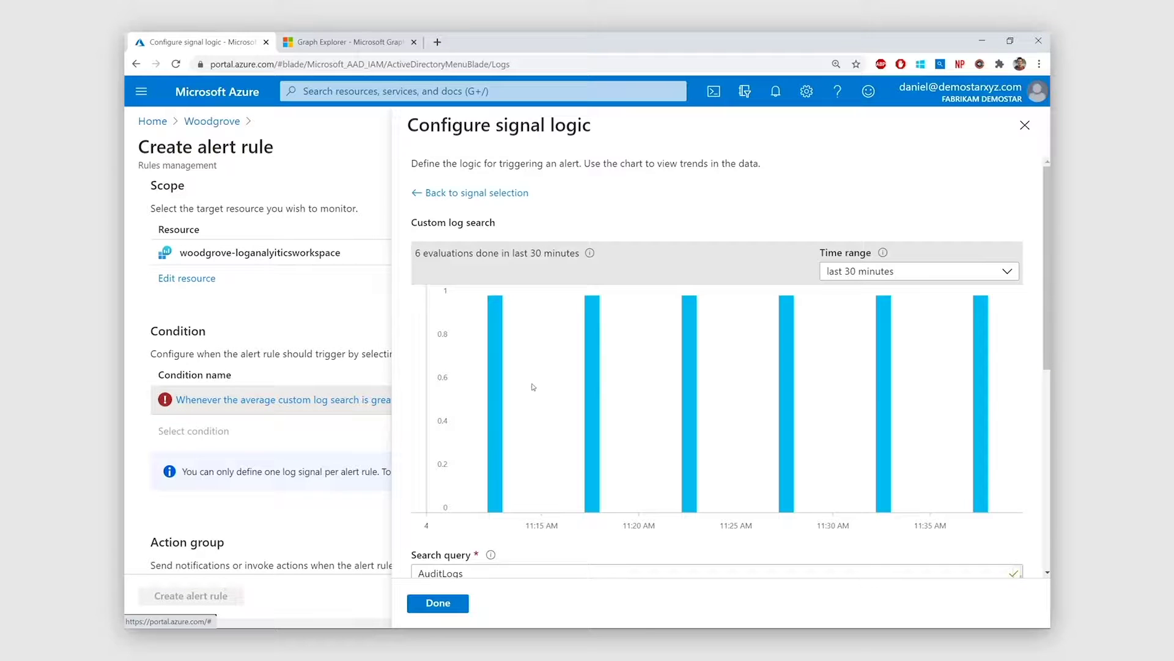
scroll(536, 387, down, 5)
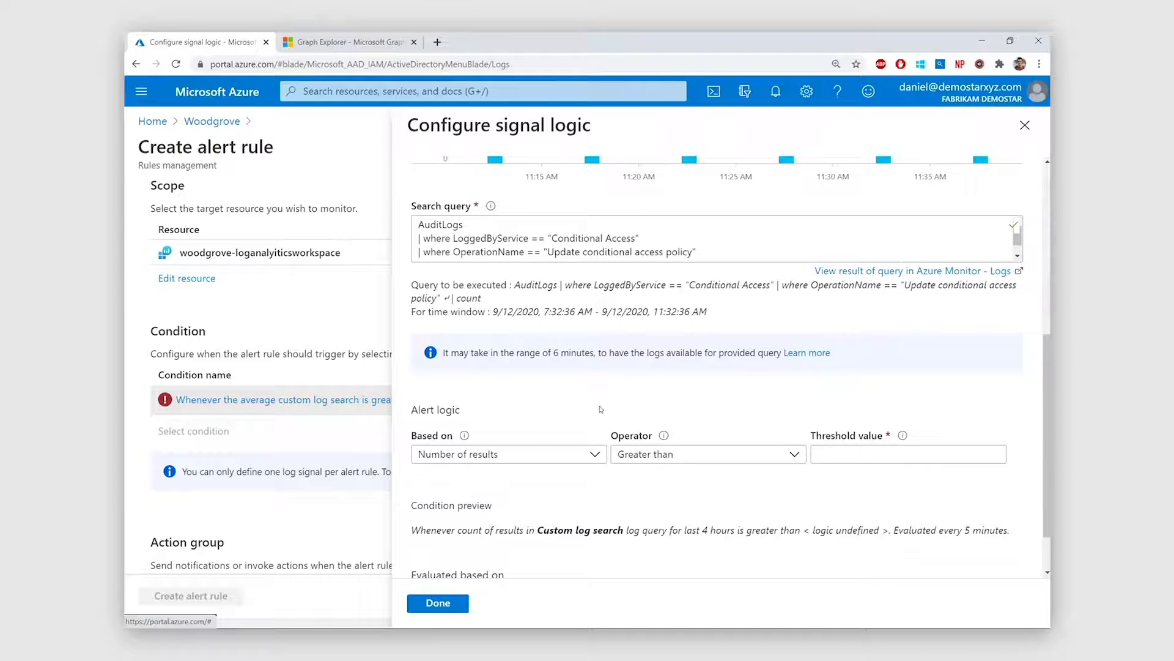
click(852, 455)
text(0)
click(844, 483)
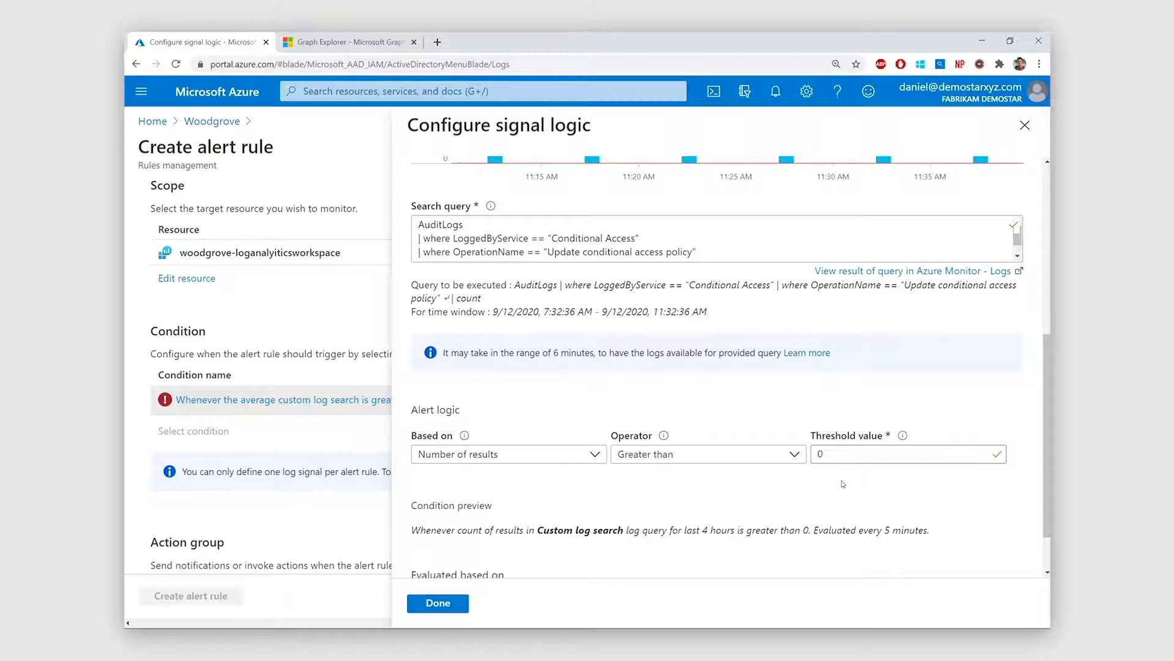
Set the condition's evaluation period to 5 minutes and accept the signal logic
scroll(844, 484, down, 1)
click(657, 555)
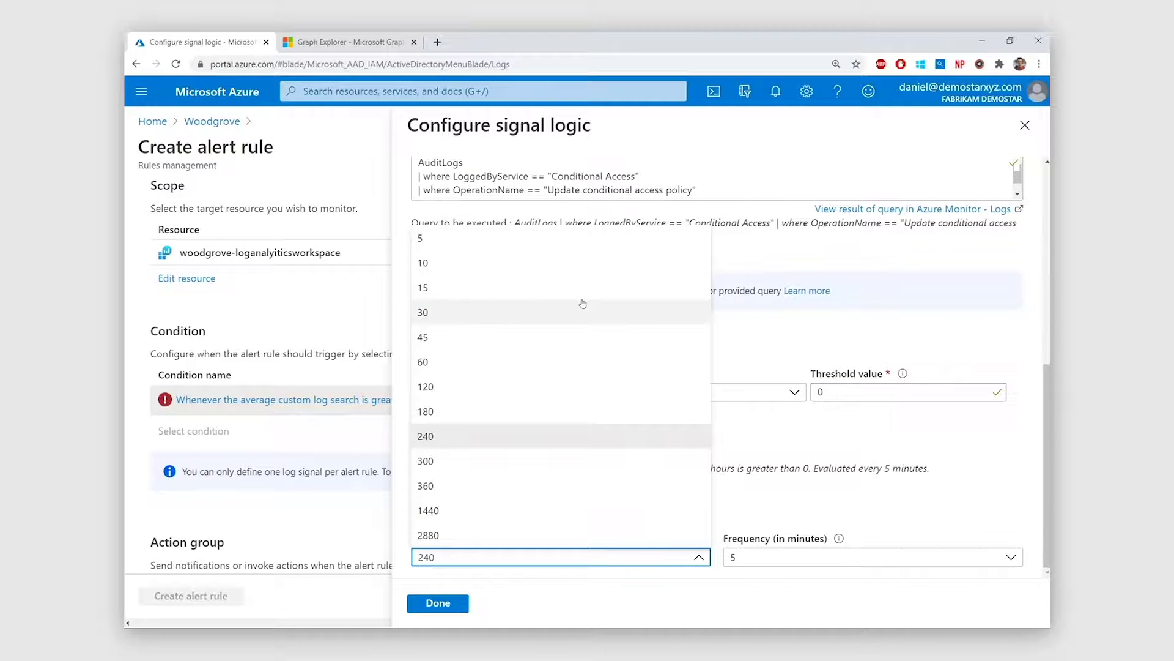
click(602, 245)
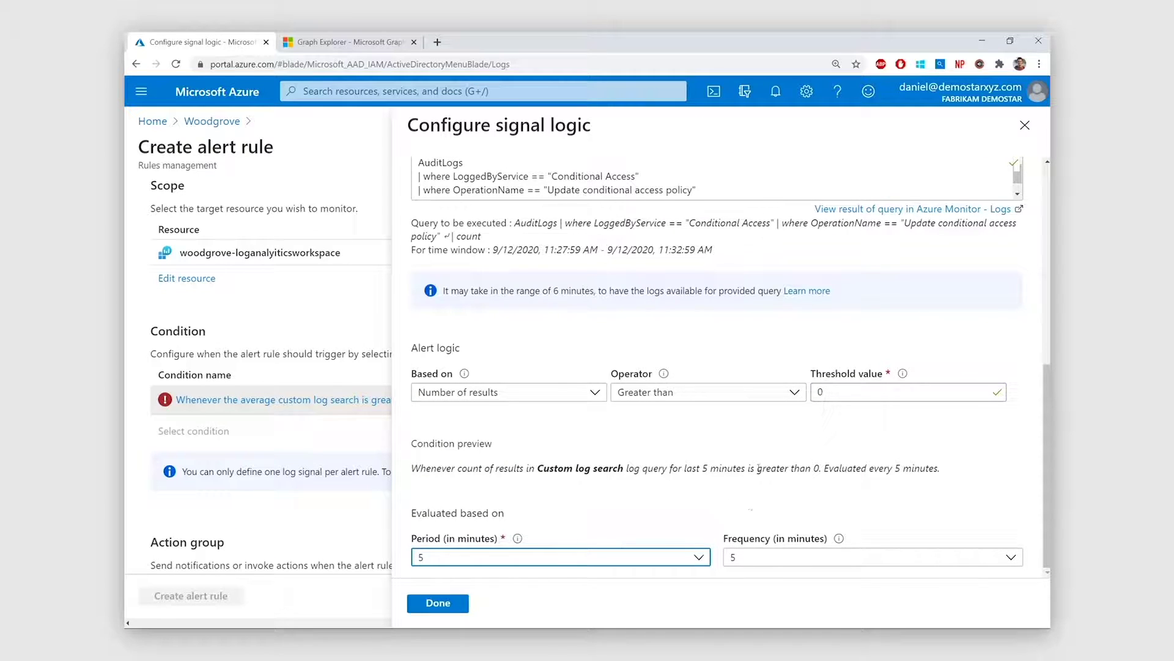
click(747, 512)
click(438, 602)
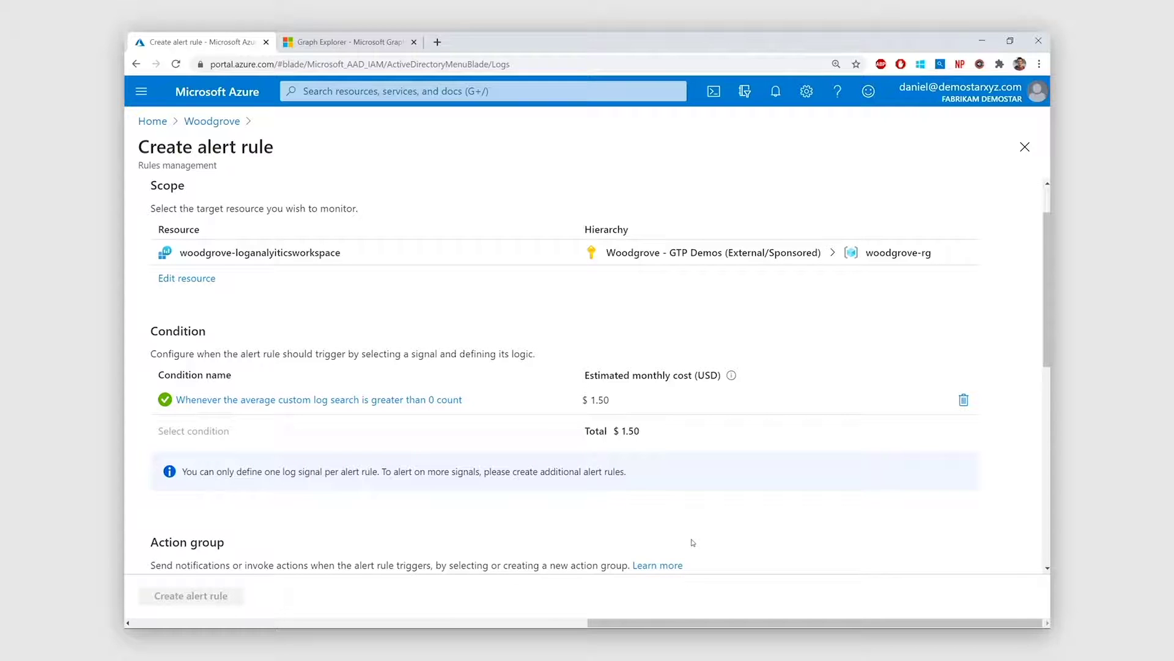
Attach the CA Admins action group to the alert rule
scroll(693, 542, down, 4)
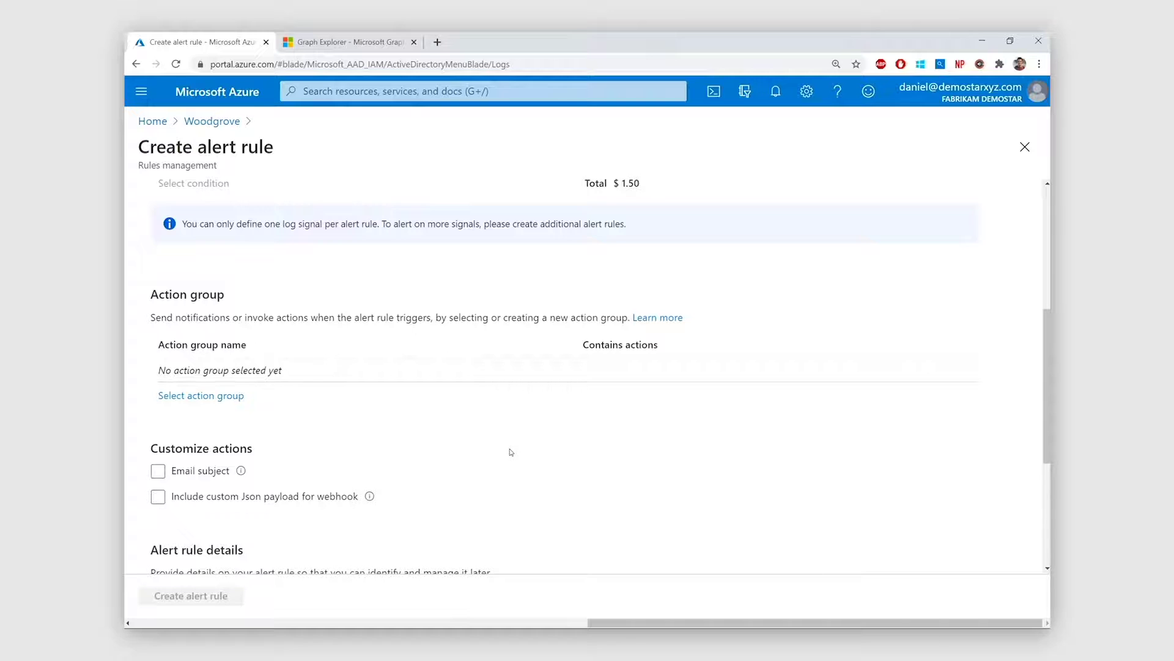
click(219, 396)
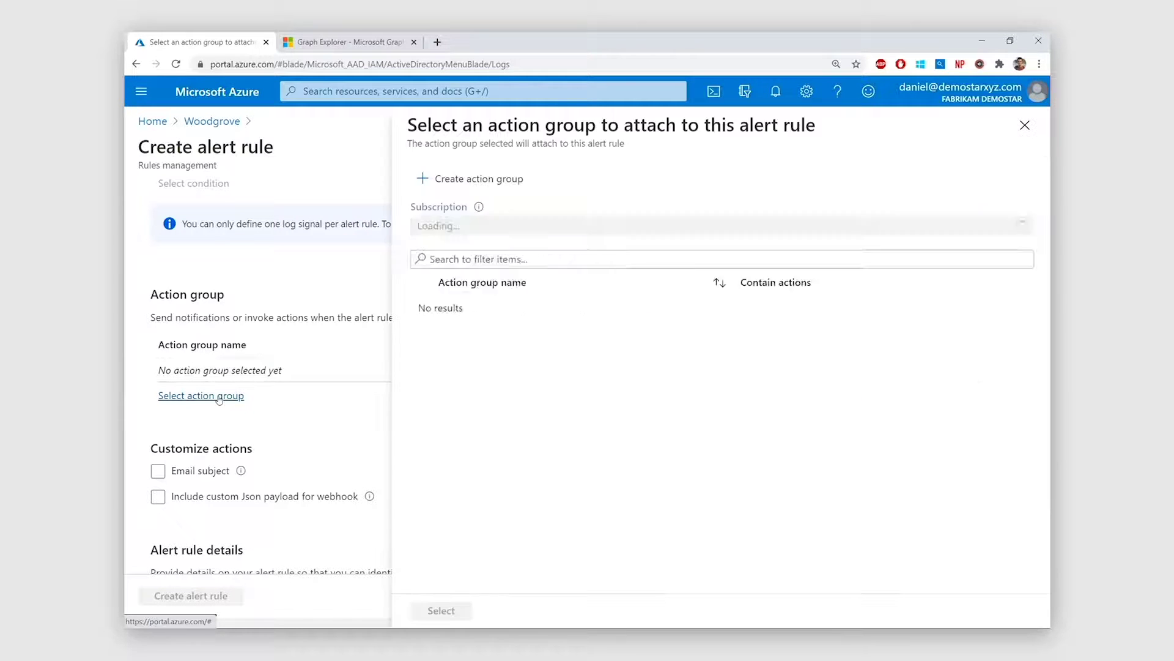
click(423, 357)
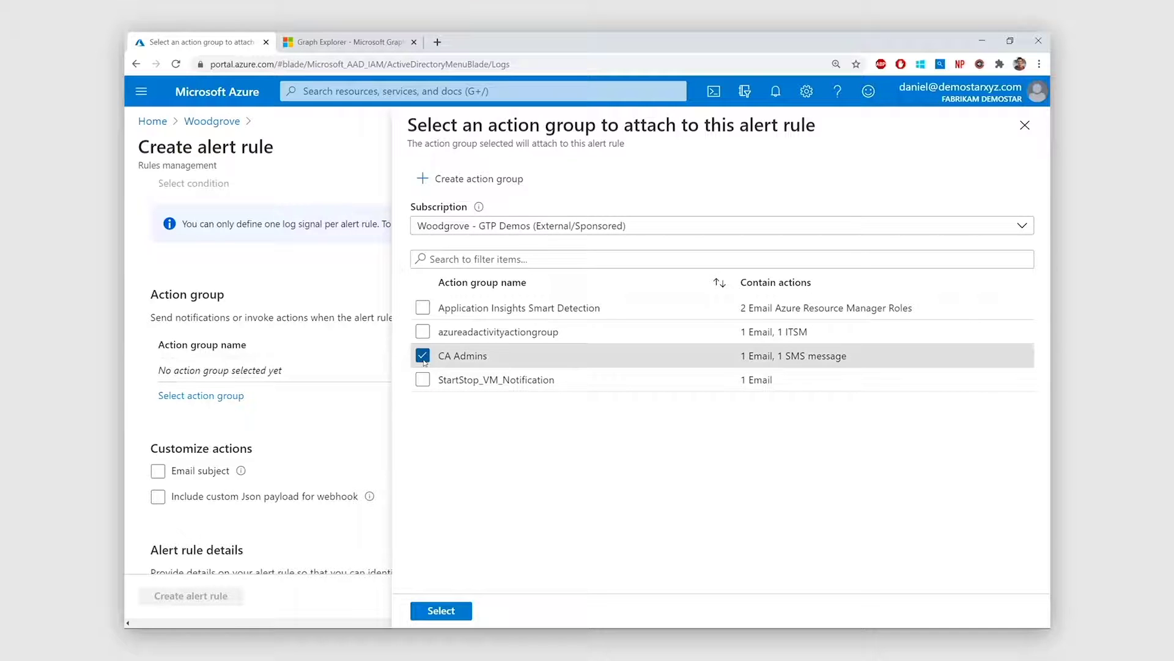
click(438, 611)
Review the CA Admins action group's notification settings and return to the alert rule details
click(506, 372)
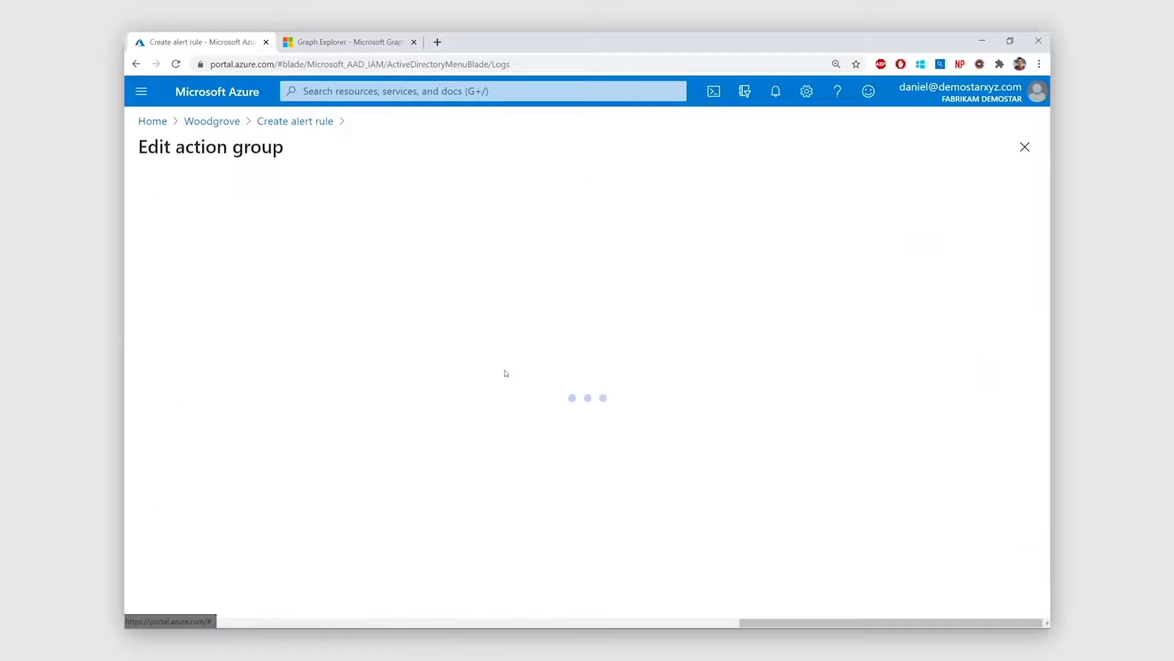
scroll(508, 424, down, 1)
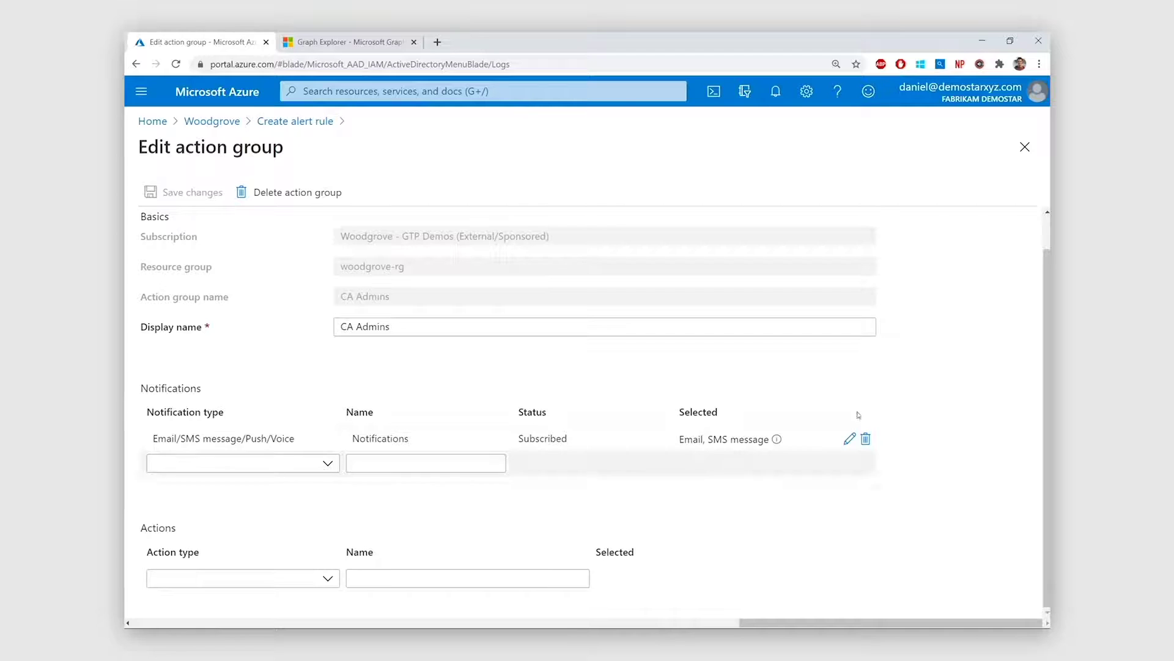
click(1025, 146)
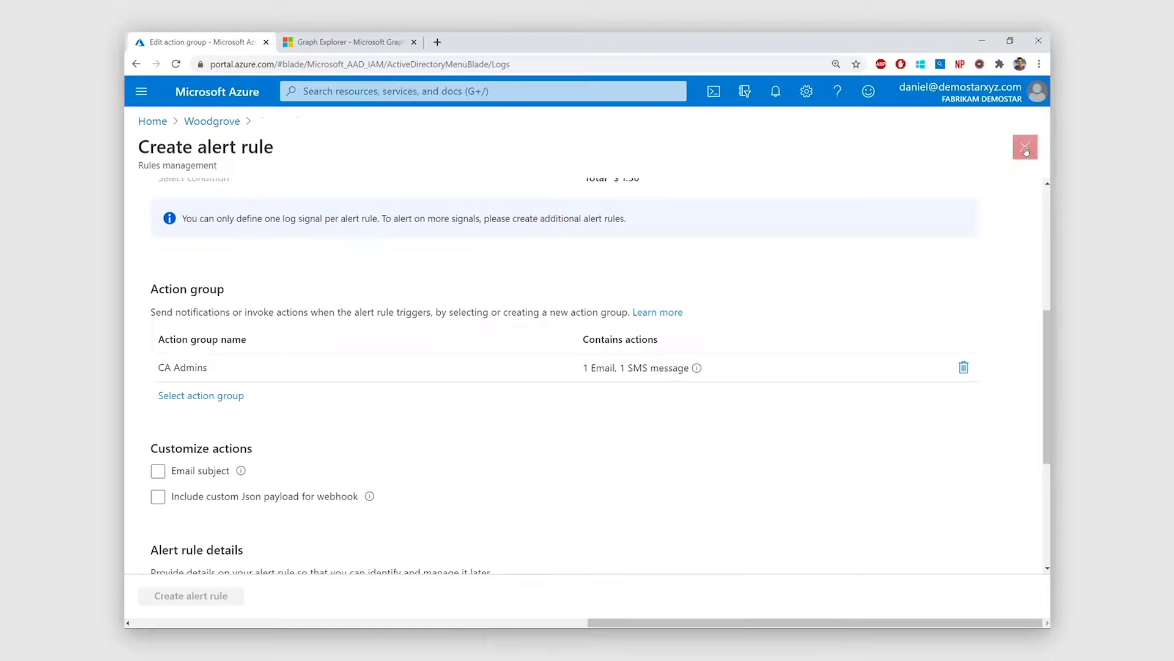
scroll(650, 408, down, 3)
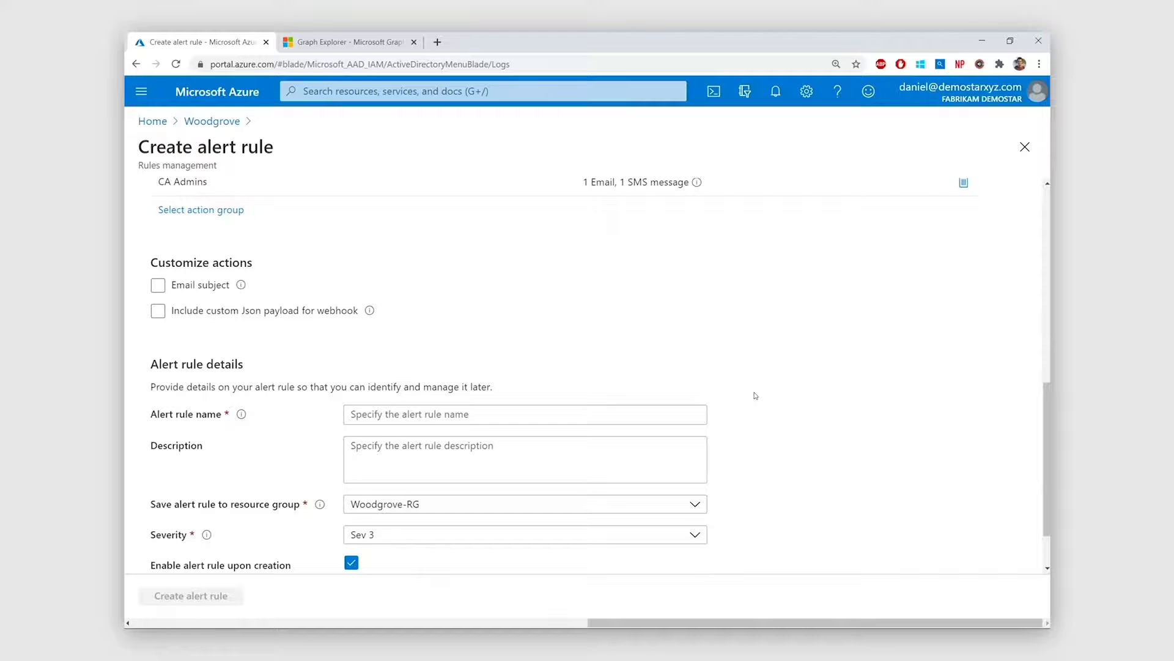
Customize the alert's email subject line as "ALERT: Update to Conditional Access policy detected"
click(159, 285)
click(413, 314)
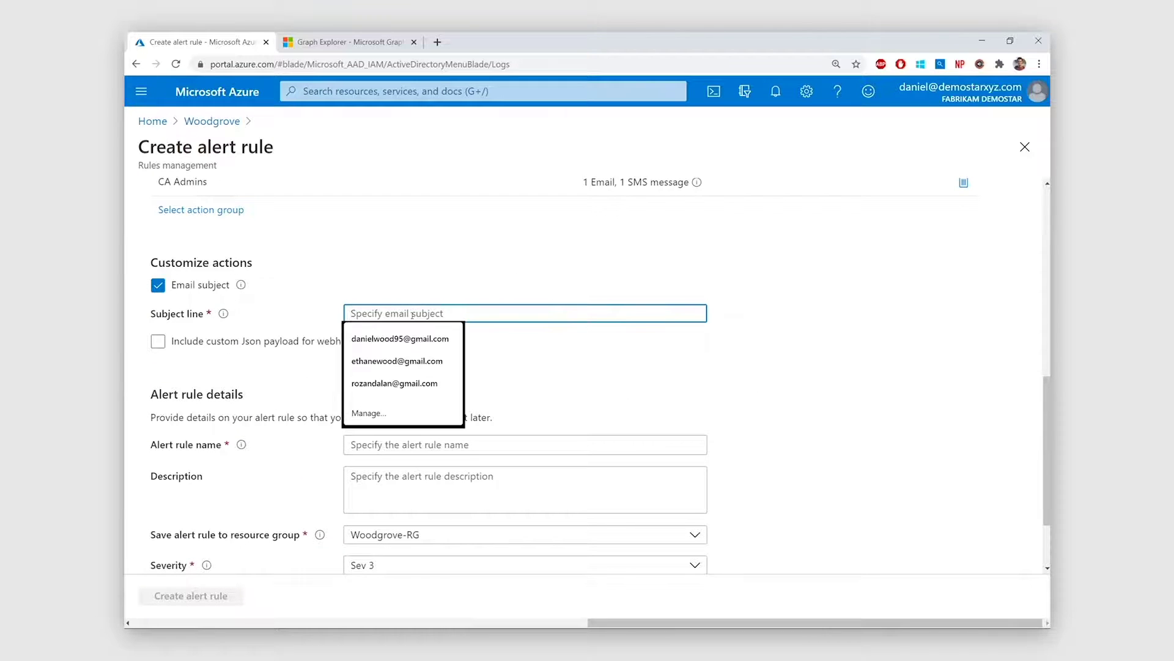
text(ALERT: Update to Conditional Access policy detected)
click(400, 355)
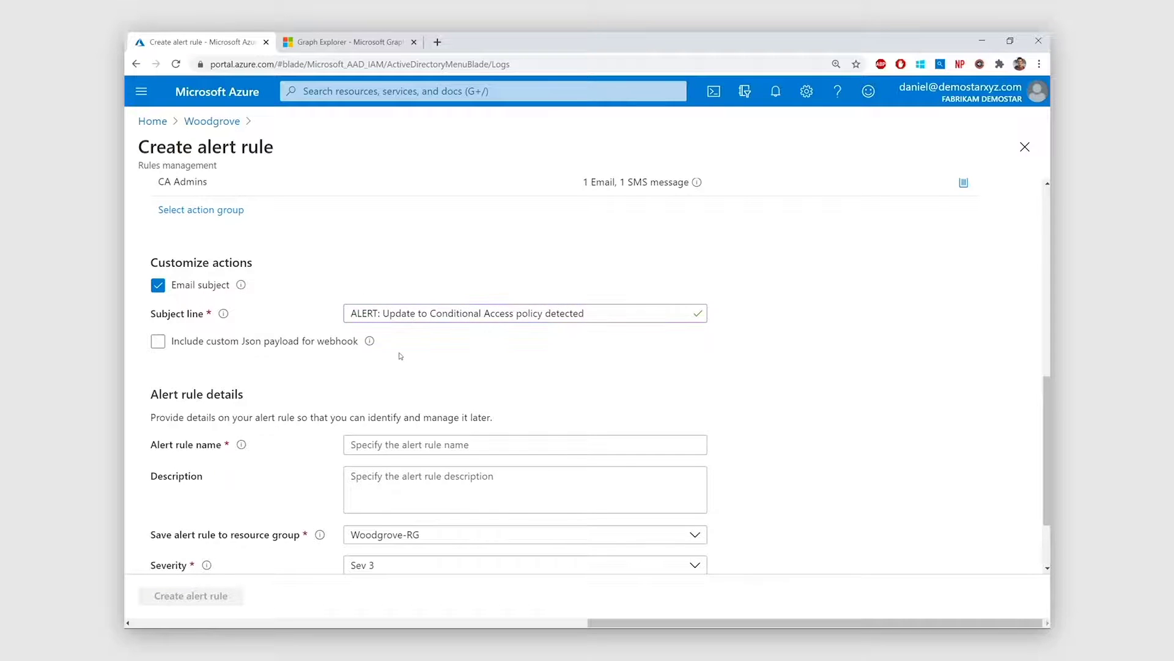
Name the rule "CA policy alerts", describe it as "ALERT: In the last 5 minutes, a change to a Conditional Access policy was detected", and create it
scroll(401, 355, down, 1)
click(400, 383)
text(CA policy alerts)
click(400, 414)
text(ALERT: In the last 5 minutes, a change to a Conditional Access policy was detected)
scroll(762, 490, down, 1)
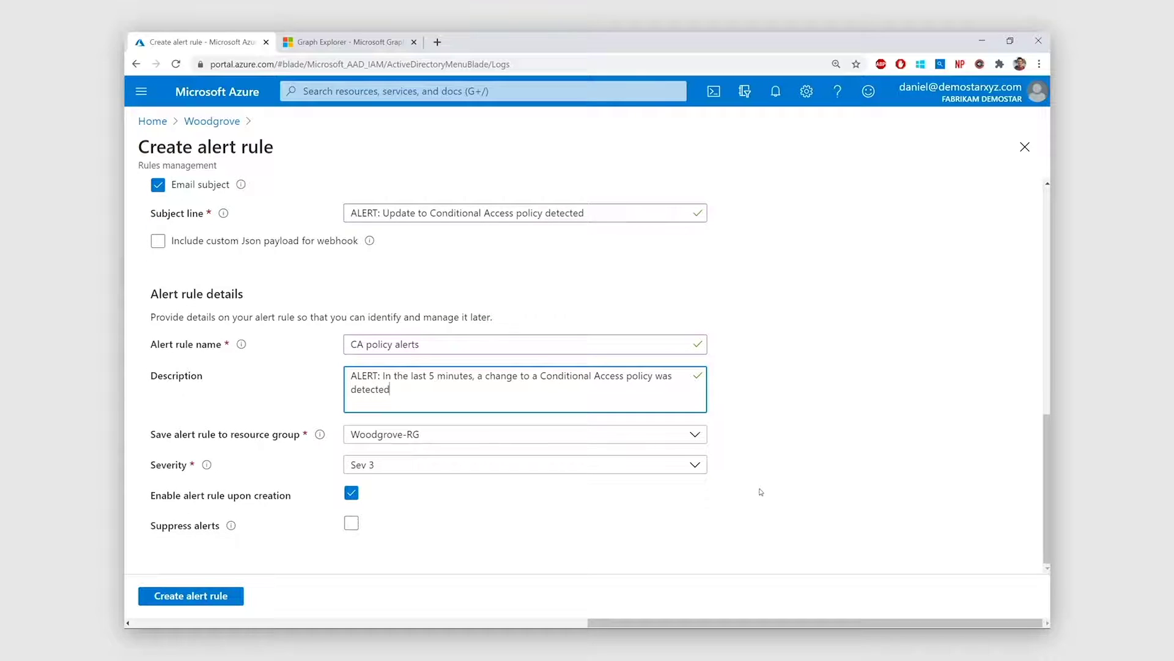
click(216, 596)
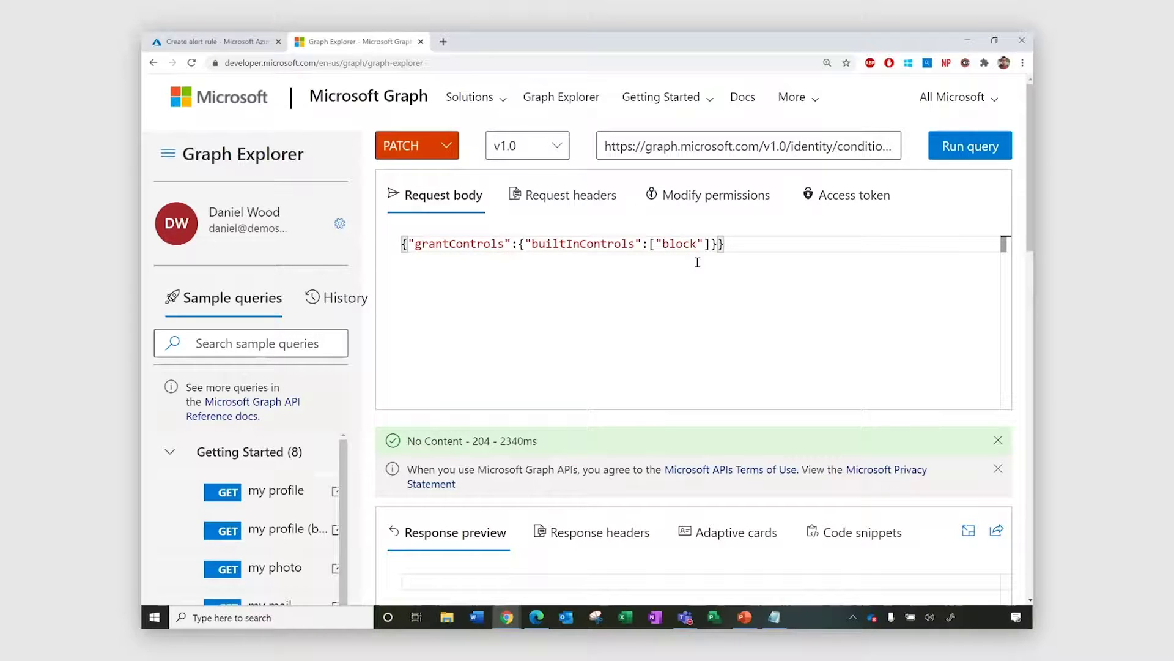
Run the Graph Explorer PATCH request that sets the Conditional Access policy's built-in grant control to block
click(996, 153)
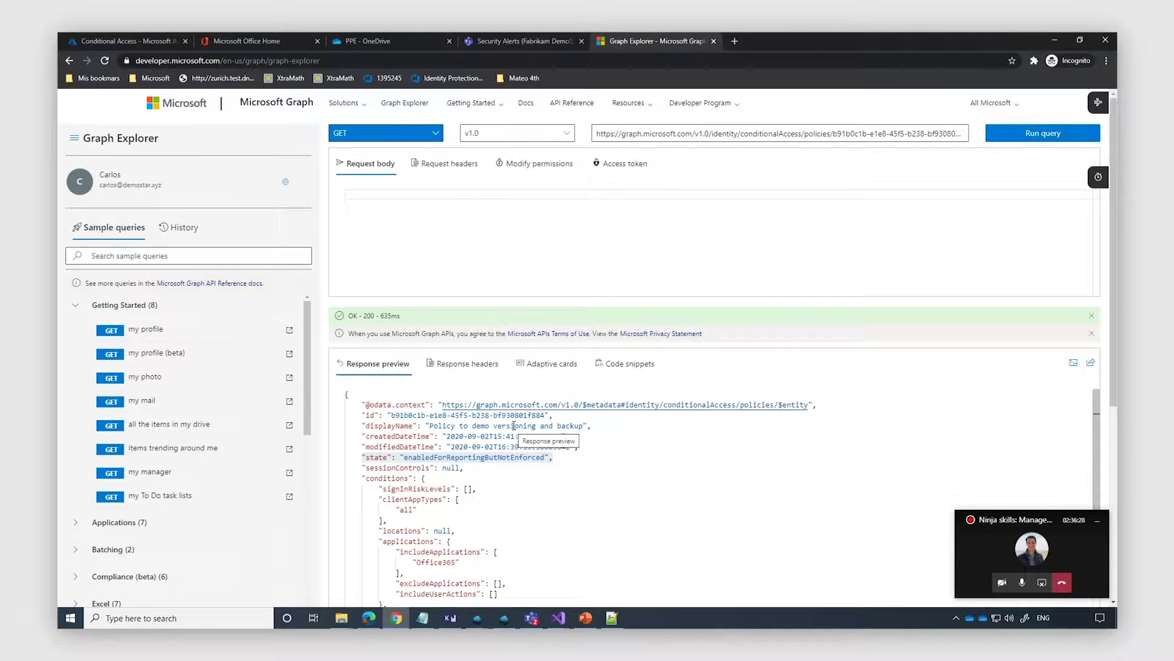
Send a PATCH request with the body {"state":"disabled"} to disable the "Policy to demo versioning and backup" Conditional Access policy
click(432, 136)
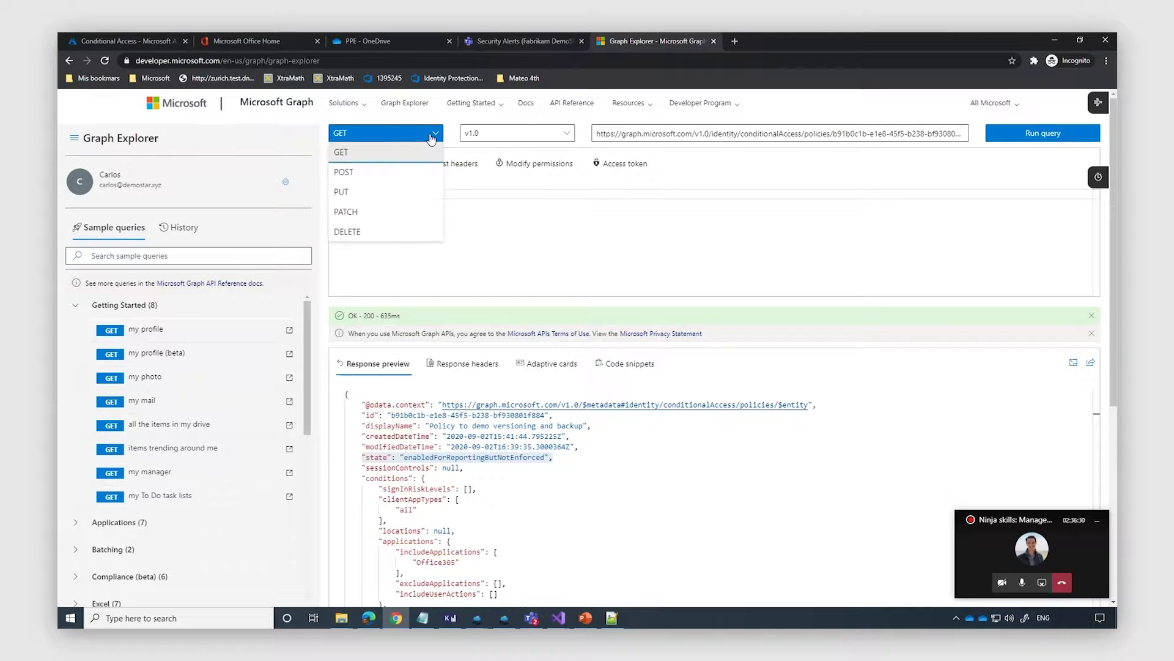
click(356, 214)
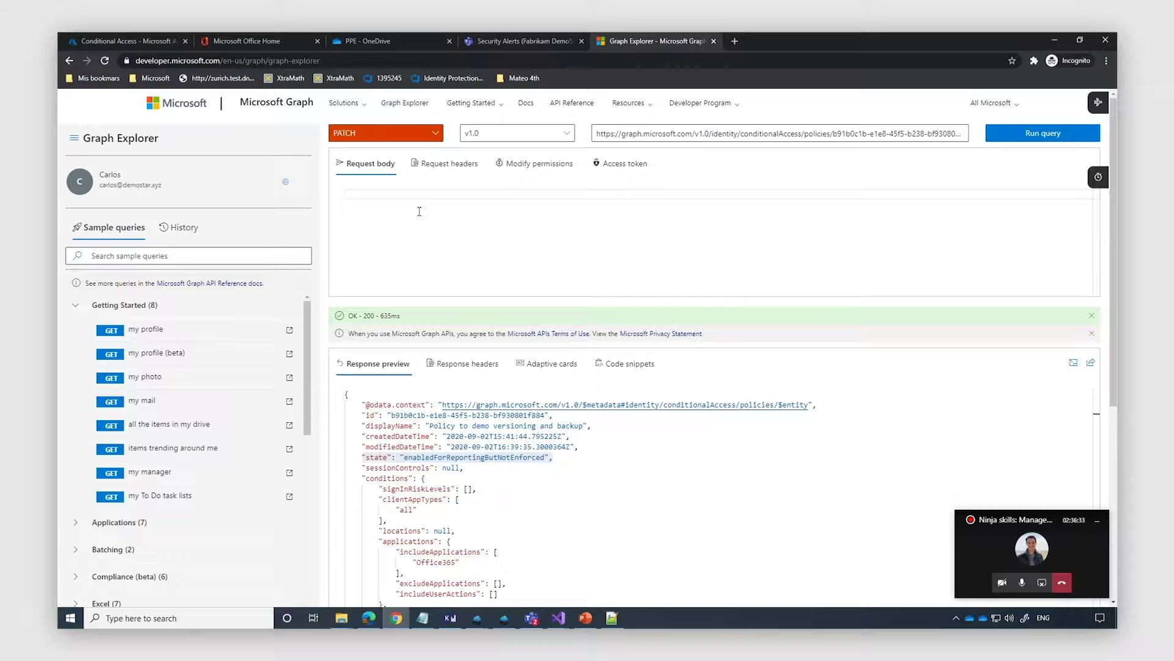
text({)
key(Return)
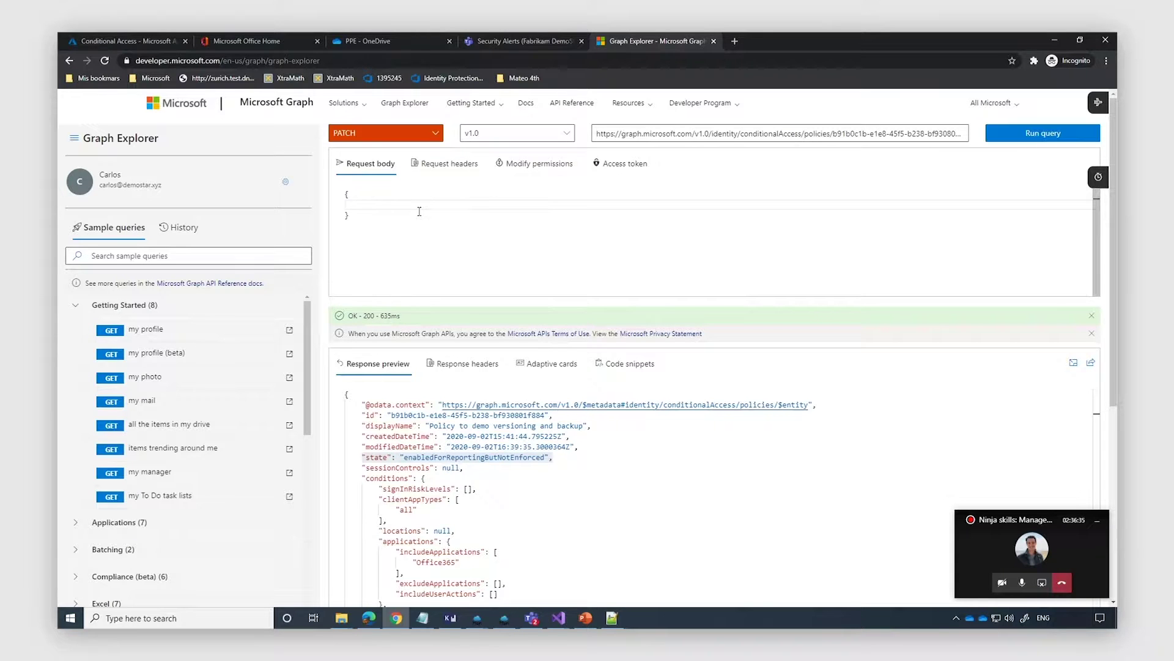
text("state": "disabled)
click(1049, 138)
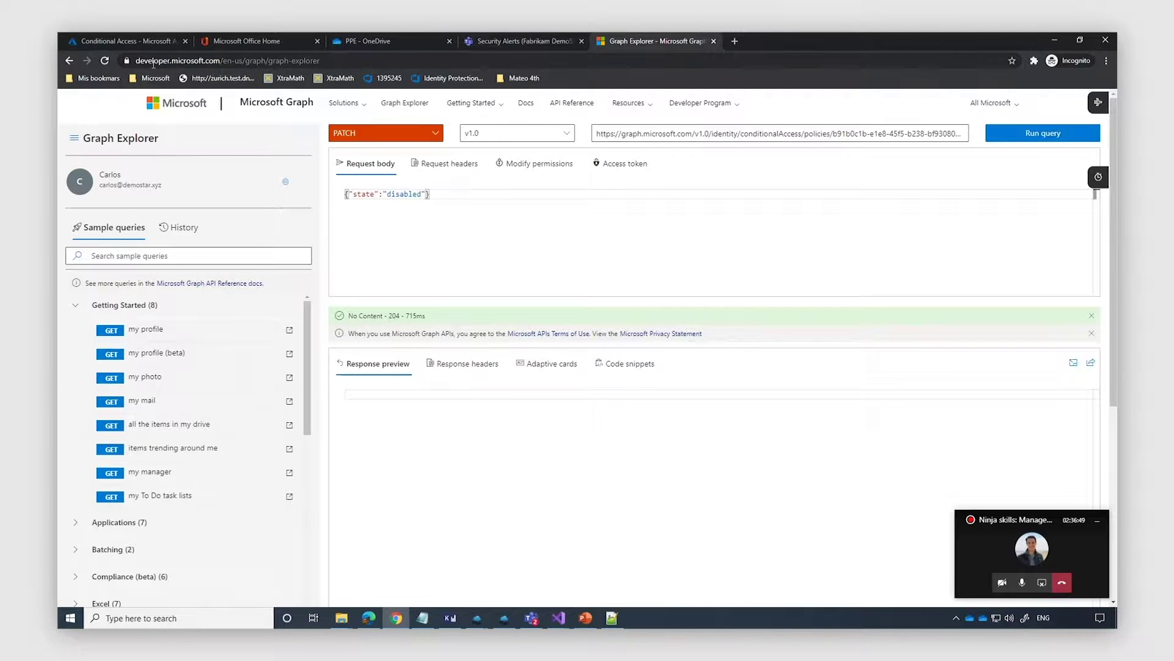
Switch to the Azure portal and open the BackUpOneDrive logic app from the recent resources on the home page
click(140, 45)
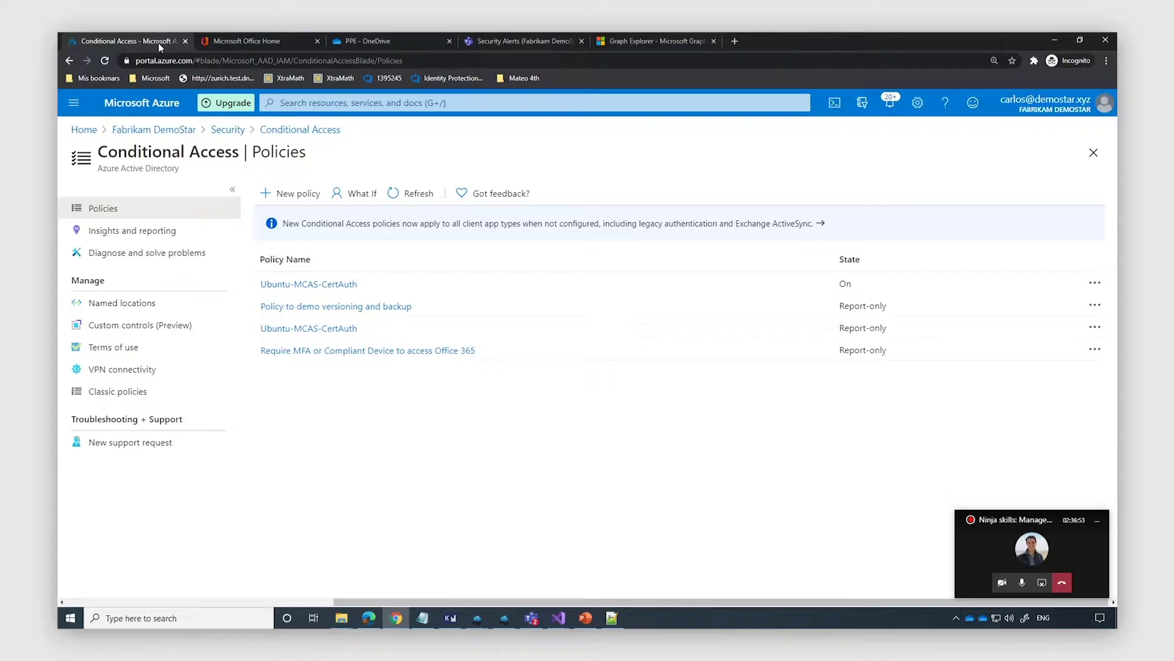
click(85, 130)
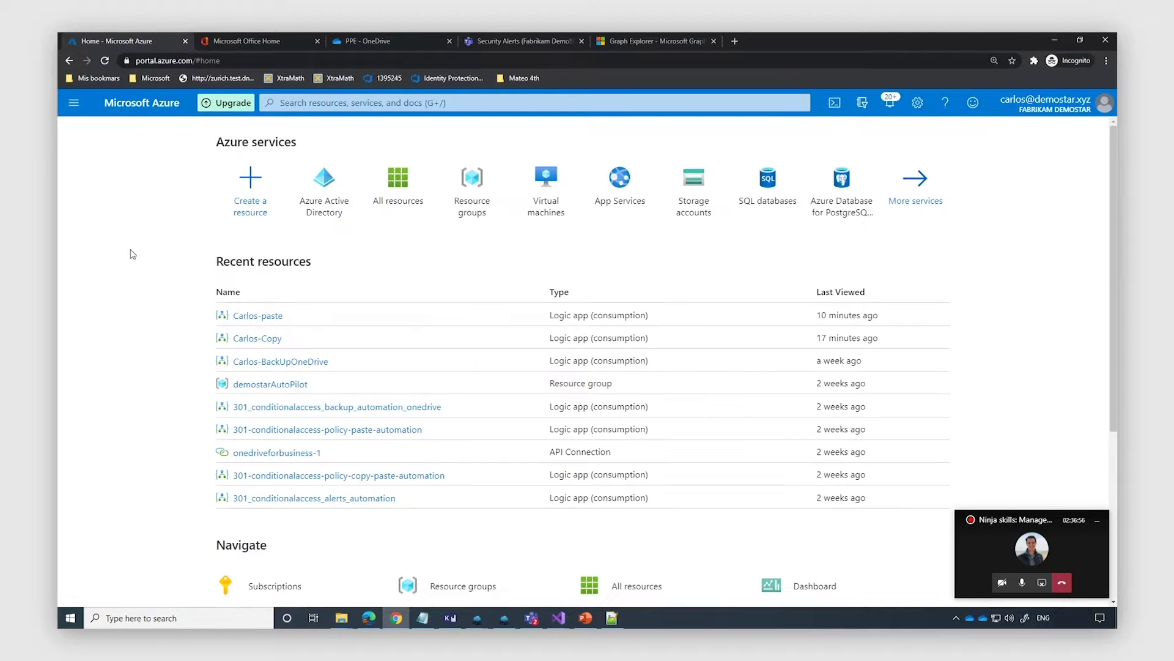
click(263, 362)
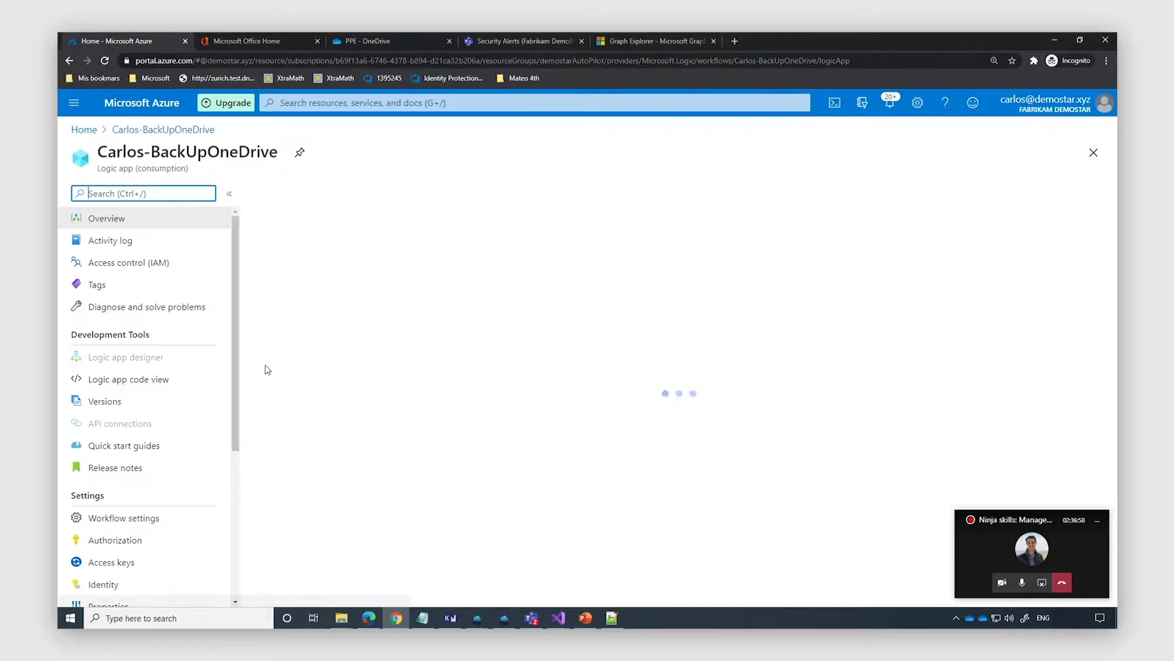